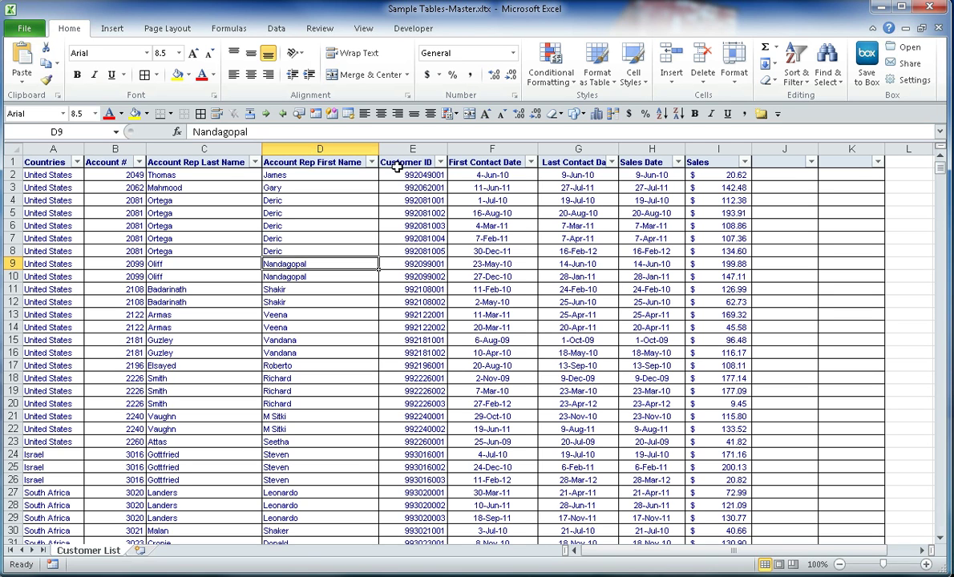
# - Examine the customer IDs, account numbers and account rep names in the customer list
pyautogui.moveTo(405, 187); pyautogui.dragTo(395, 364)
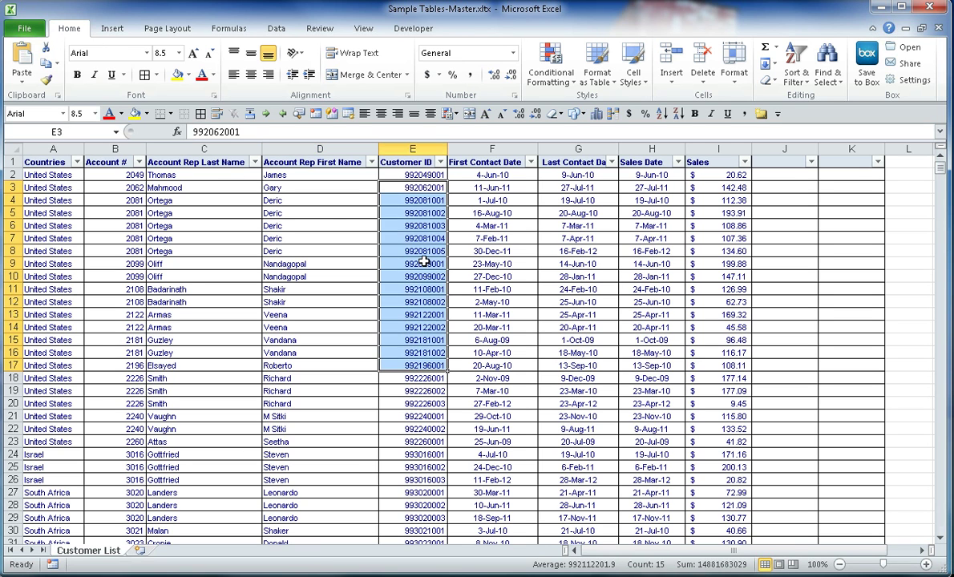
pyautogui.click(405, 264)
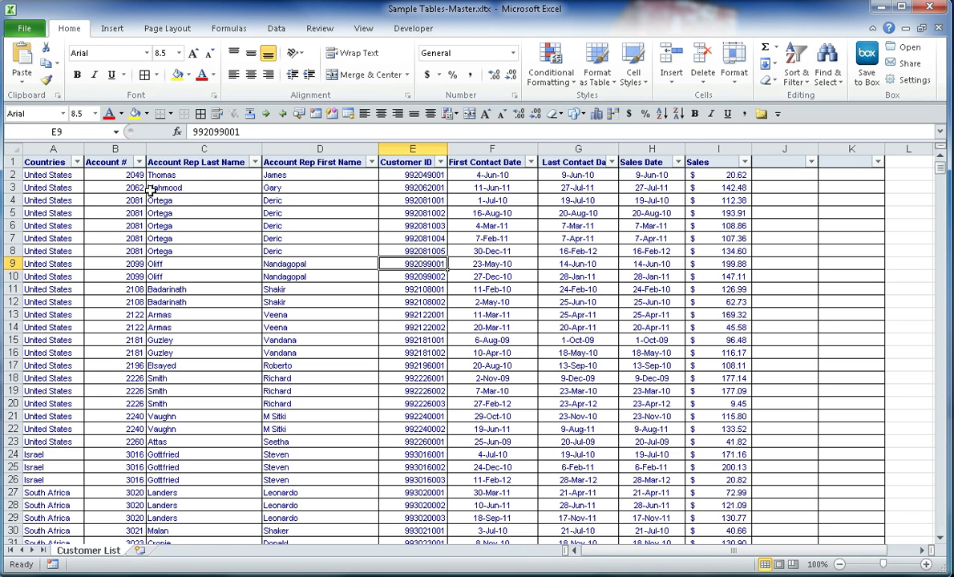
pyautogui.moveTo(185, 189); pyautogui.dragTo(295, 225)
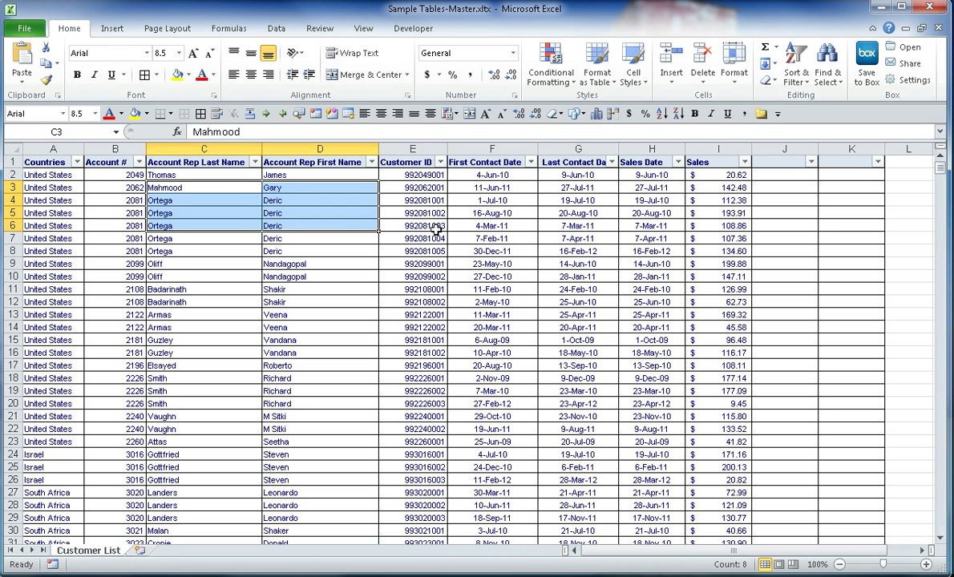
pyautogui.click(435, 227)
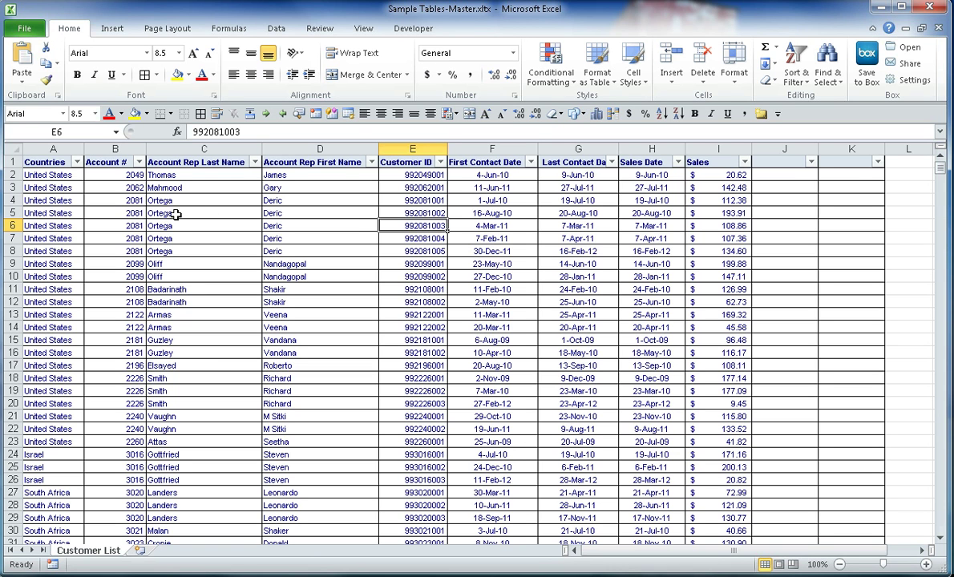
pyautogui.moveTo(133, 199); pyautogui.dragTo(288, 202)
pyautogui.click(133, 186)
pyautogui.click(174, 202)
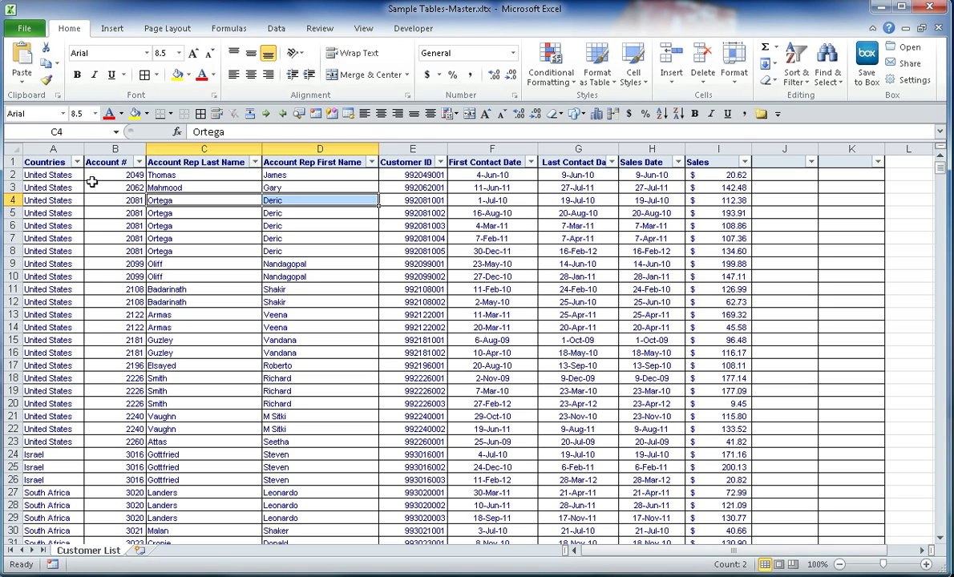
# - Start a PivotTable using the Customer List range A1:I1185, headers included, as its source data
pyautogui.click(113, 29)
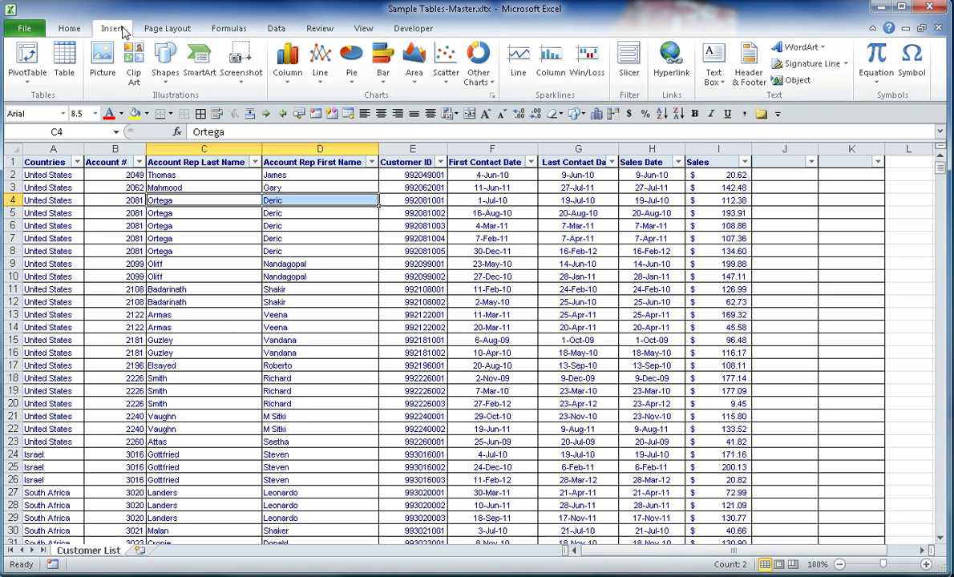
pyautogui.click(29, 55)
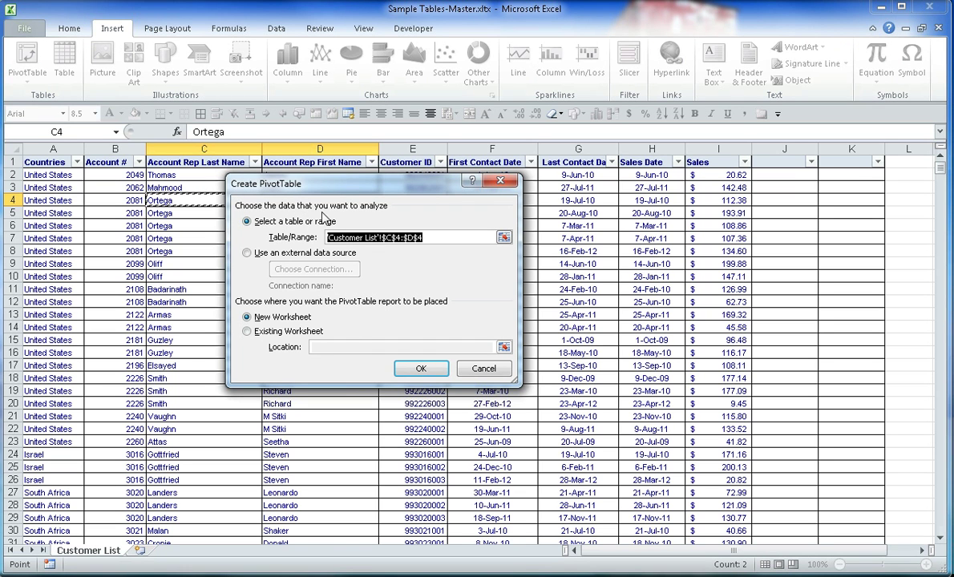
pyautogui.click(52, 162)
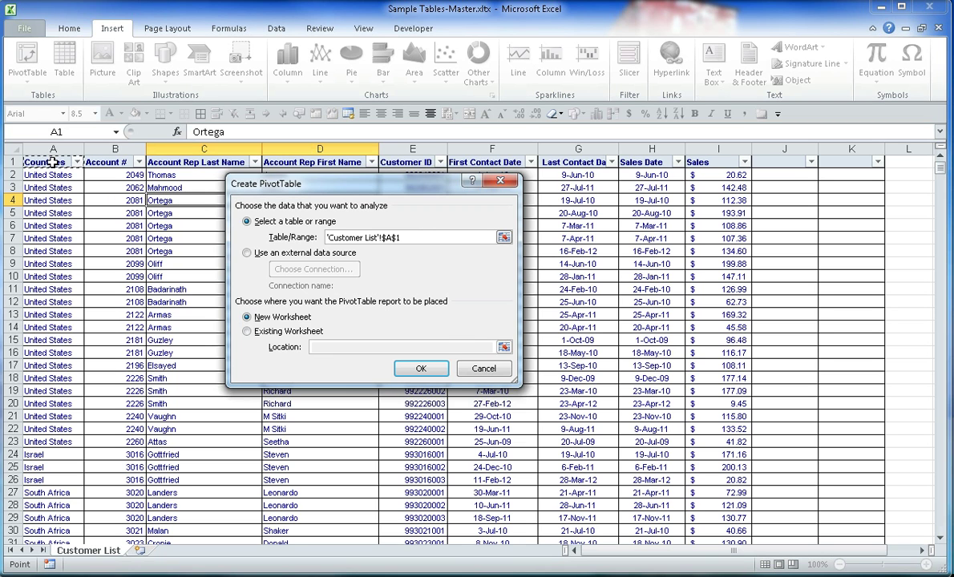
pyautogui.moveTo(53, 162); pyautogui.dragTo(734, 493)
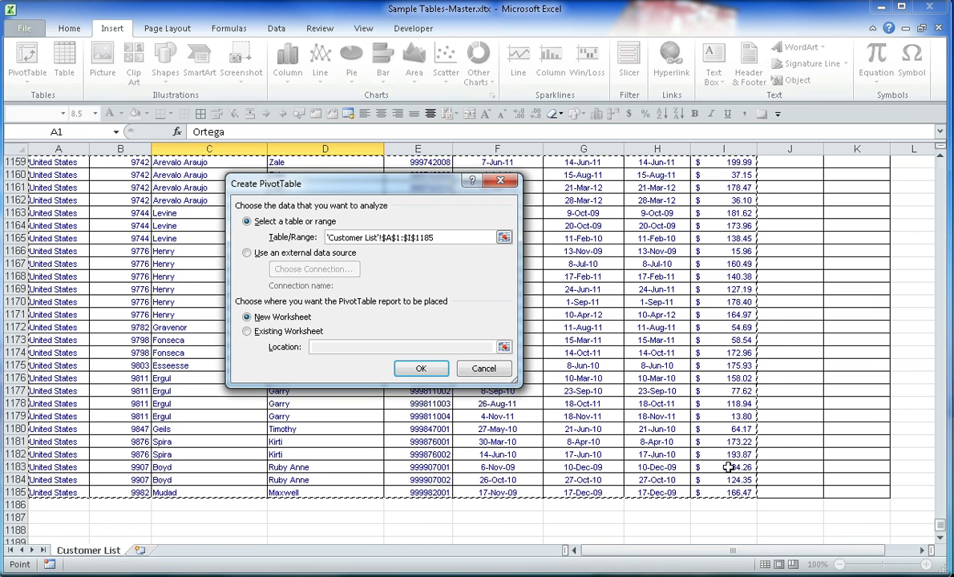
pyautogui.click(293, 334)
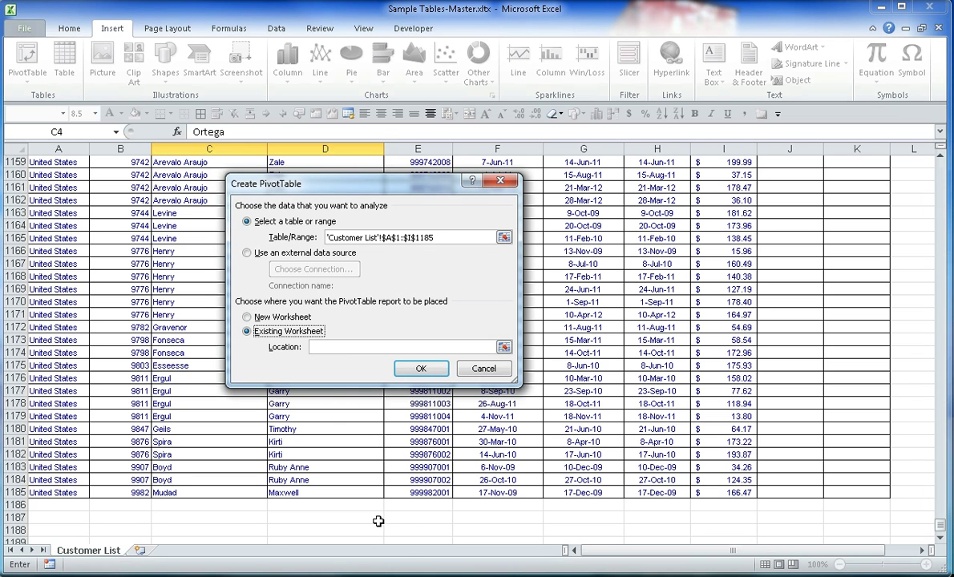
pyautogui.click(327, 348)
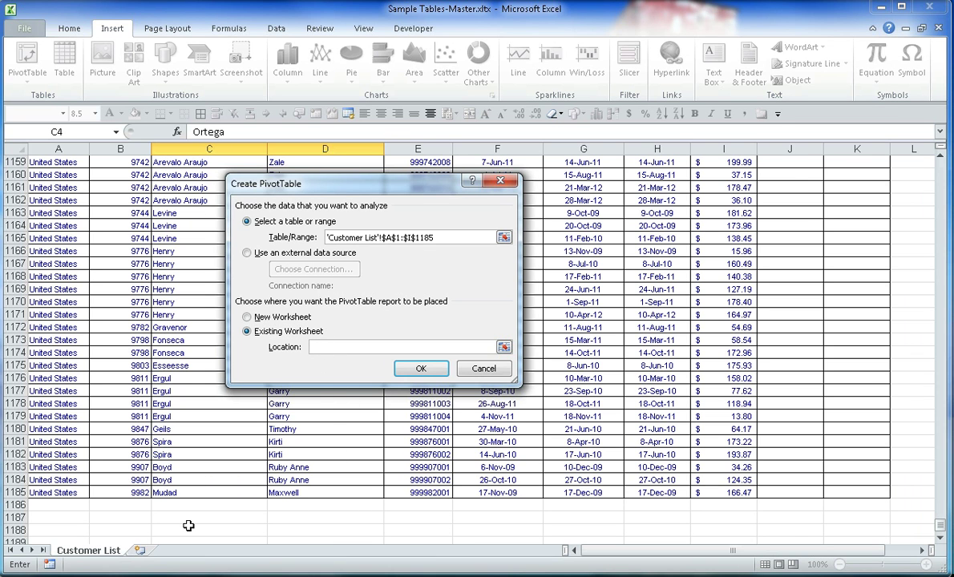
pyautogui.scroll(-2, 100, 519)
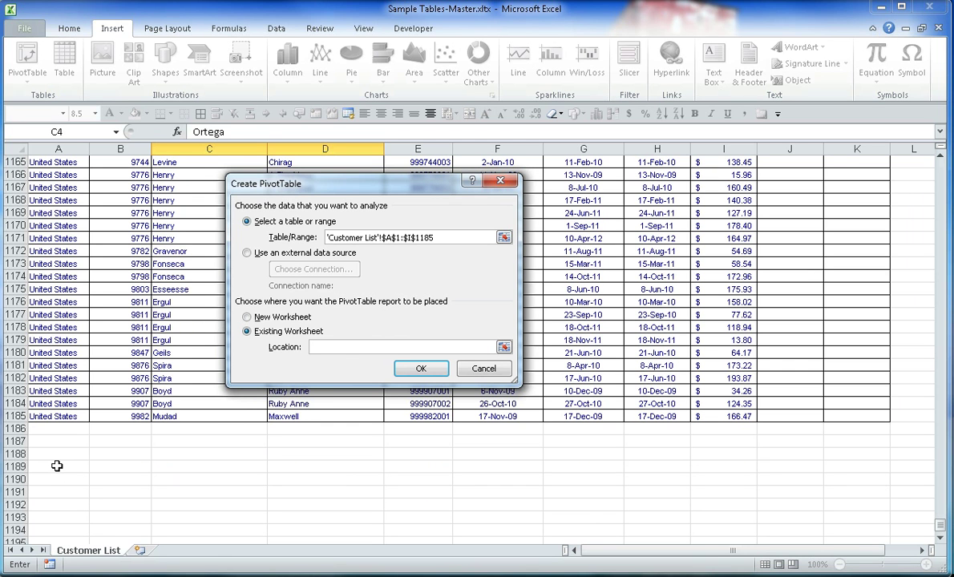
pyautogui.click(55, 465)
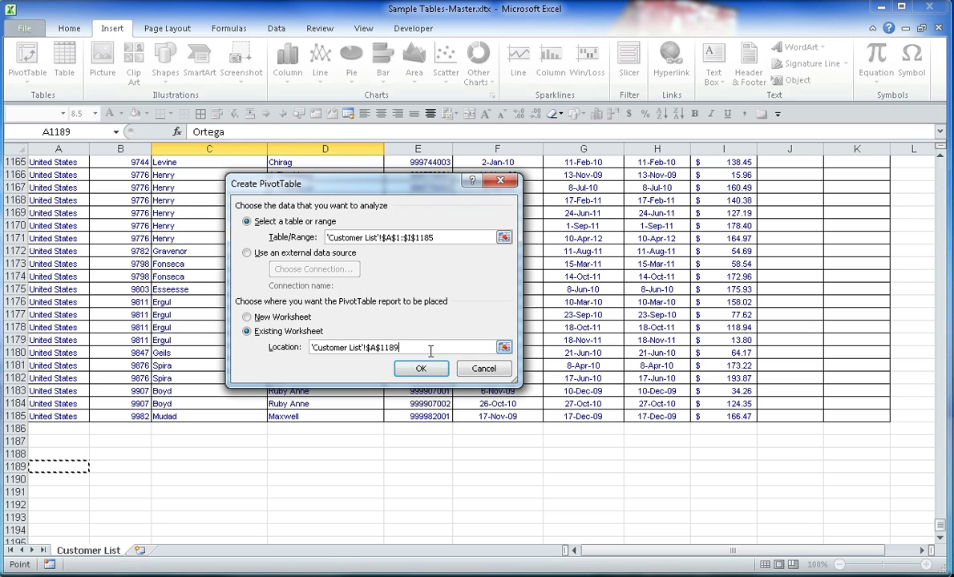
pyautogui.moveTo(416, 348); pyautogui.dragTo(308, 347)
pyautogui.press('BackSpace')
# - Create the PivotTable report on a new worksheet
pyautogui.click(274, 319)
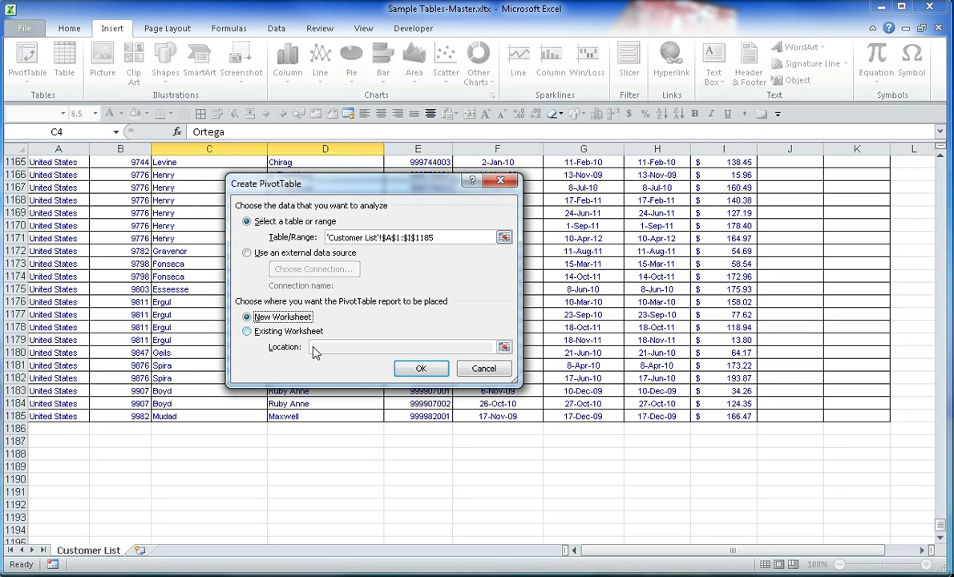
pyautogui.click(437, 374)
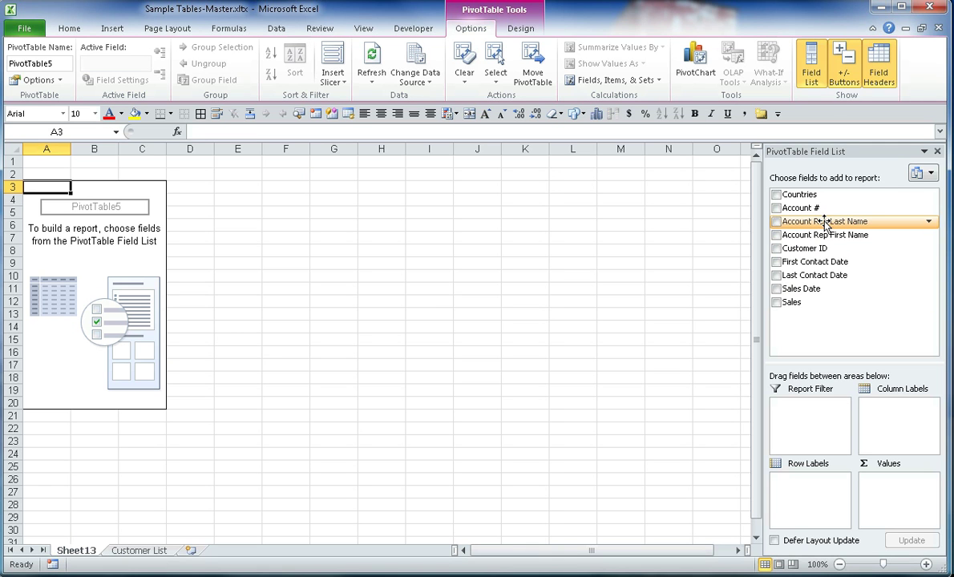
# - Use Account # as the PivotTable's row labels and Customer ID as its values
pyautogui.moveTo(796, 208); pyautogui.dragTo(809, 492)
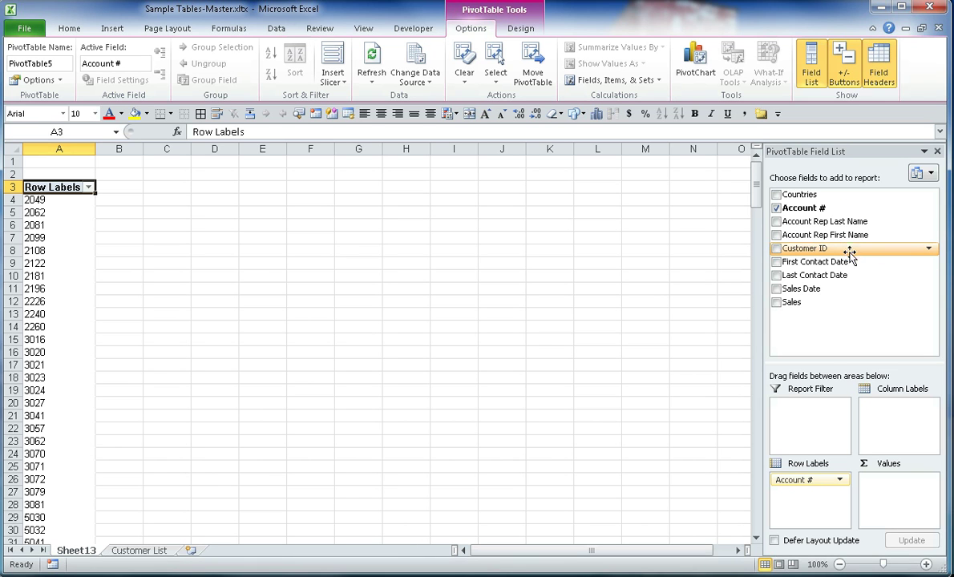
pyautogui.moveTo(836, 251); pyautogui.dragTo(821, 510)
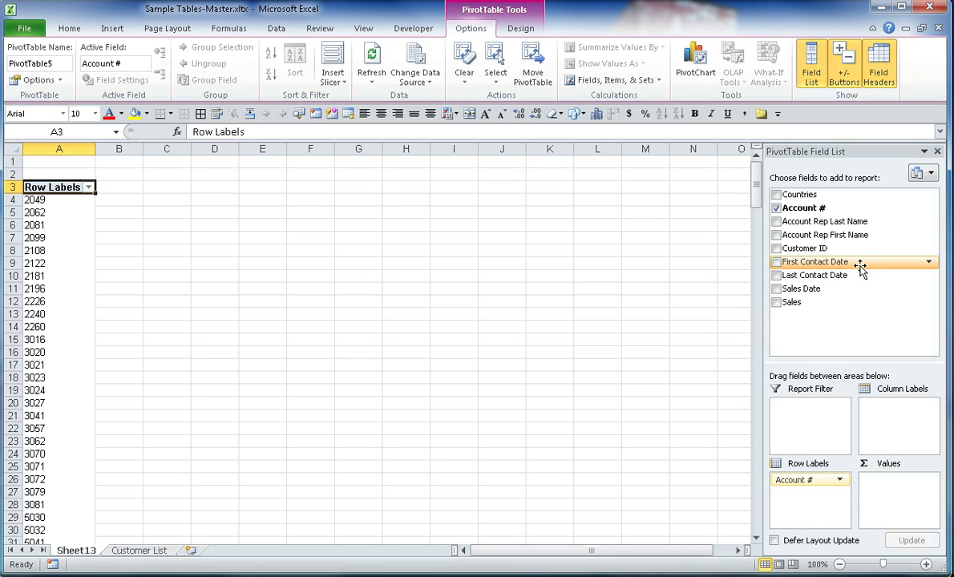
pyautogui.moveTo(855, 254); pyautogui.dragTo(895, 498)
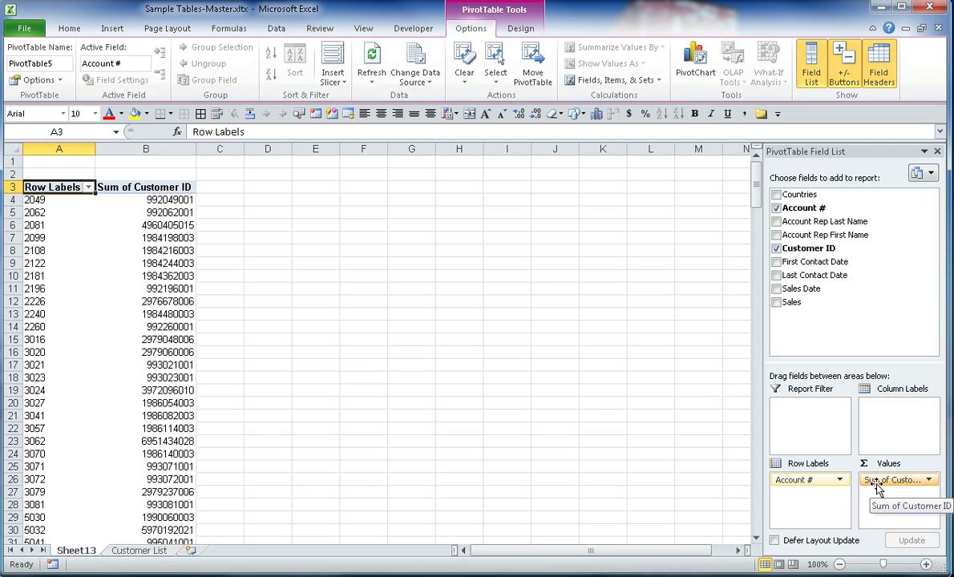
# - Summarize the Customer ID value field by Count instead of Sum
pyautogui.click(930, 482)
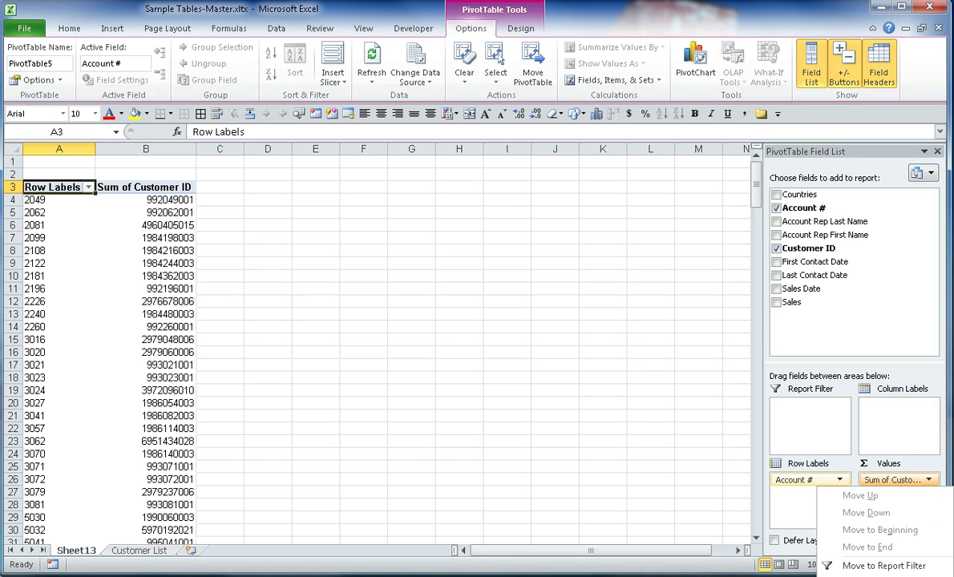
pyautogui.click(742, 476)
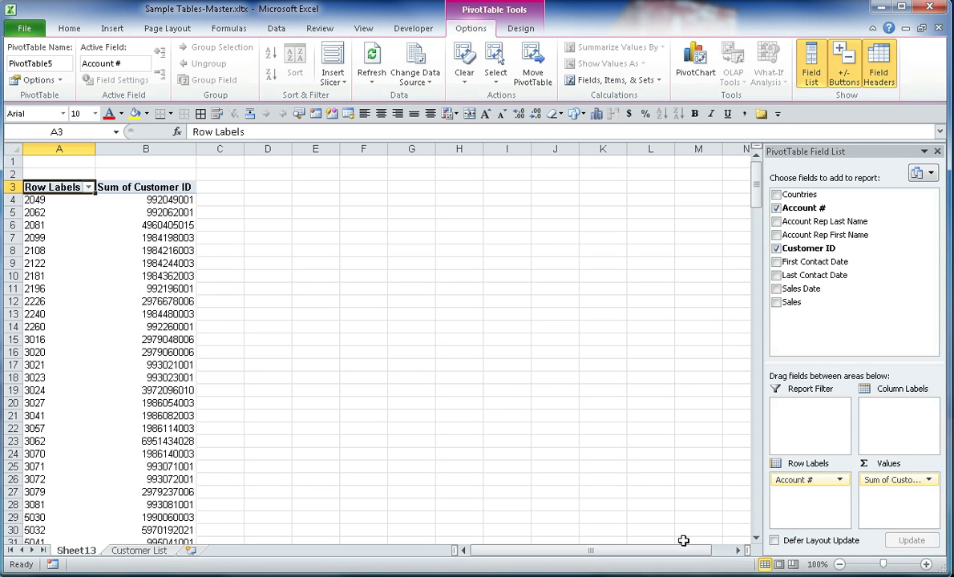
pyautogui.moveTo(702, 572); pyautogui.dragTo(715, 477)
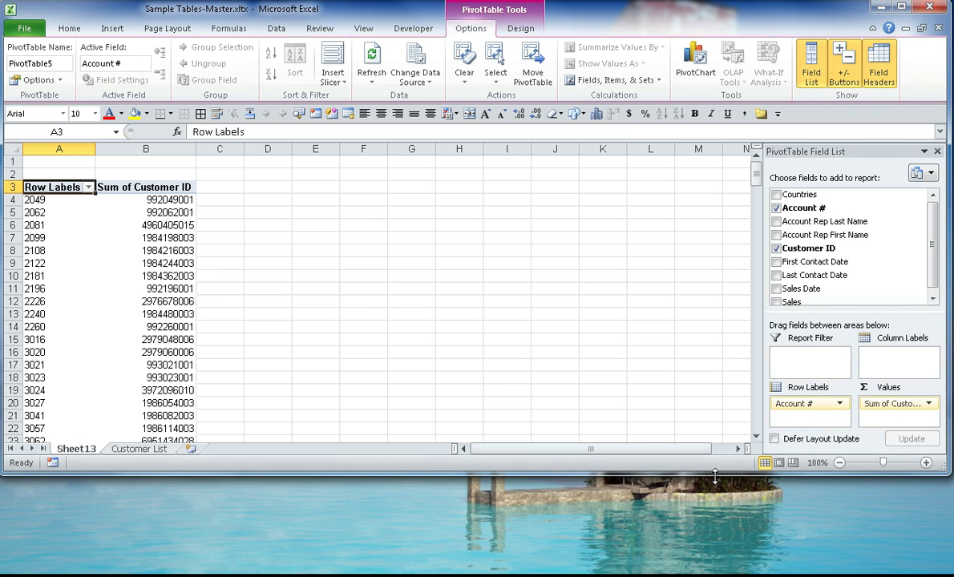
pyautogui.click(897, 405)
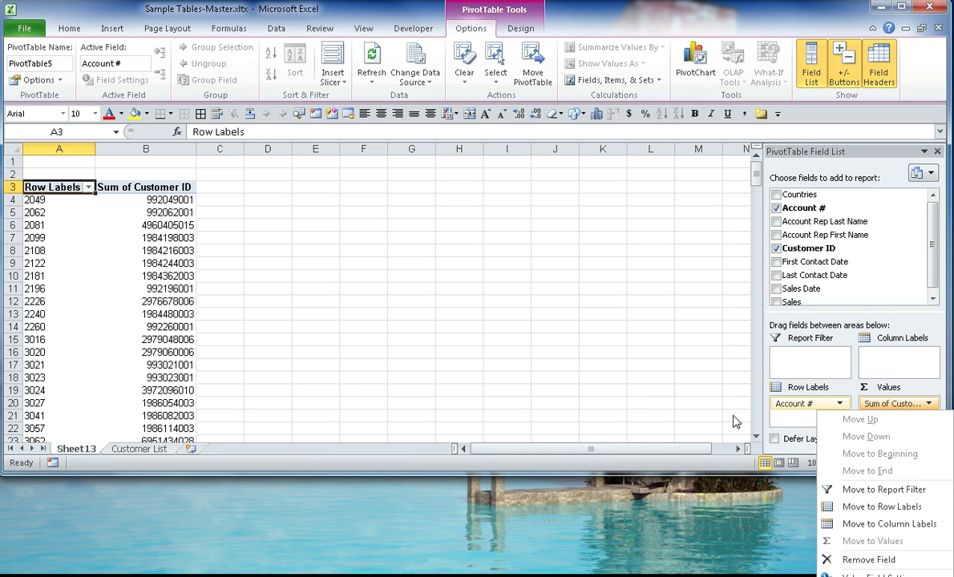
pyautogui.moveTo(700, 476)
pyautogui.mouseDown()
pyautogui.moveTo(706, 530)
pyautogui.moveTo(710, 462)
pyautogui.mouseUp()
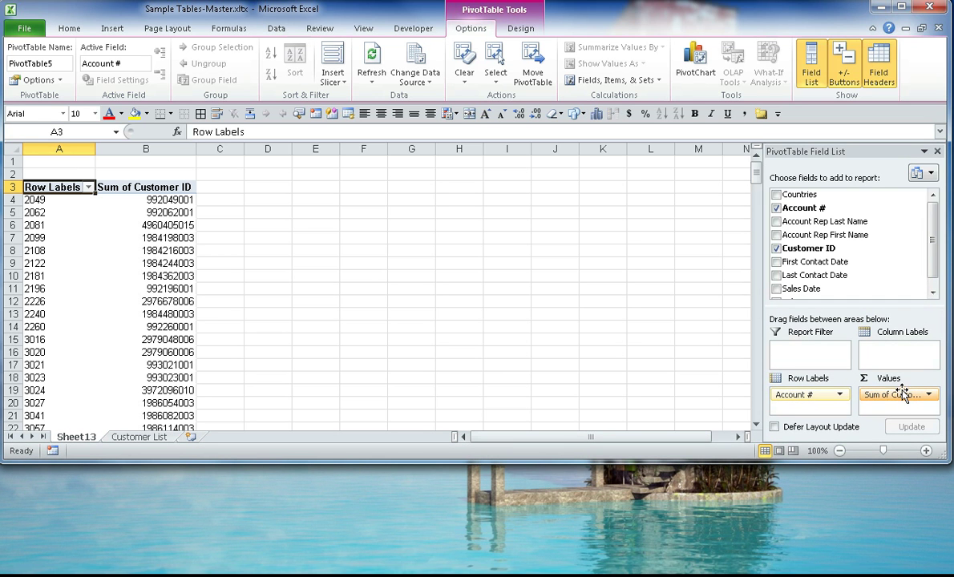
pyautogui.click(897, 396)
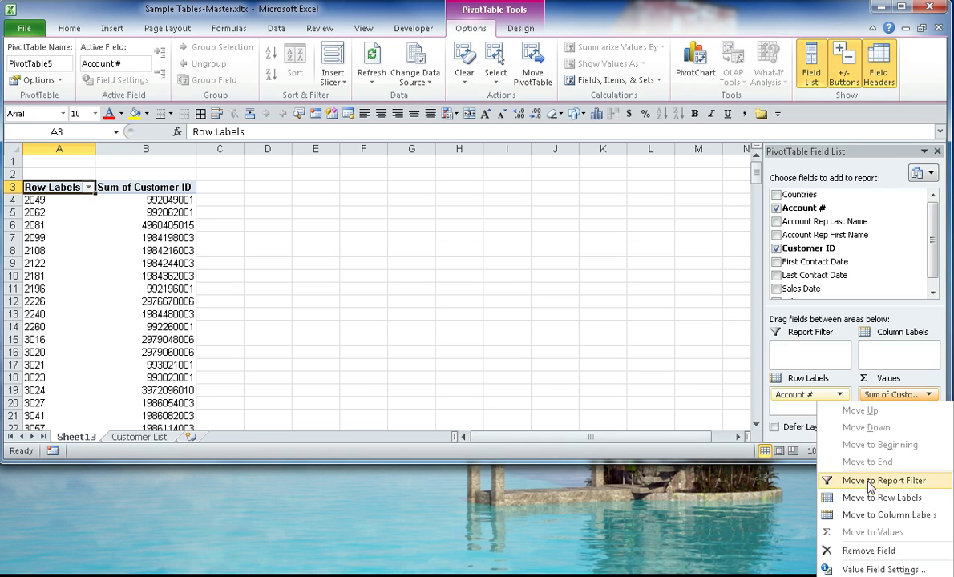
pyautogui.click(860, 569)
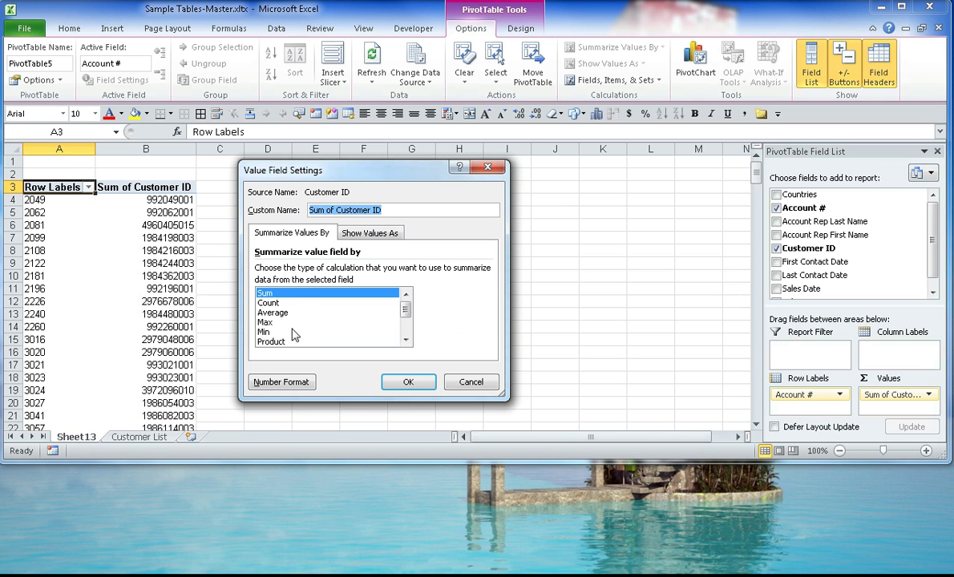
pyautogui.click(290, 295)
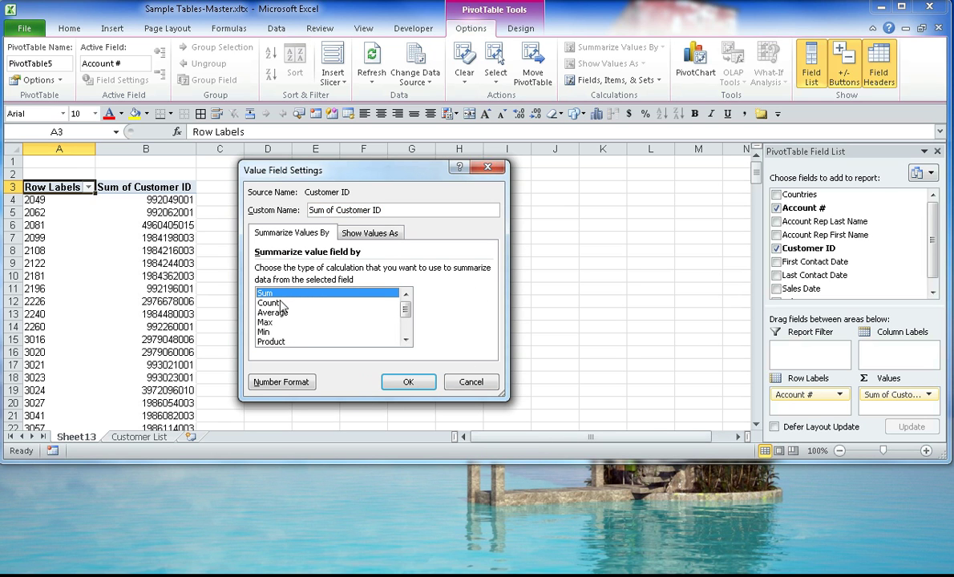
pyautogui.click(277, 304)
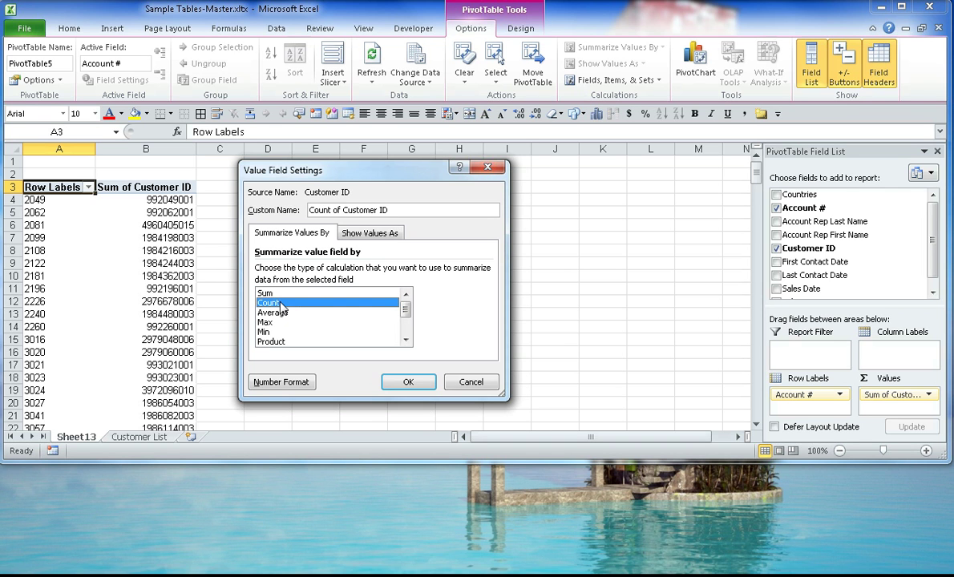
pyautogui.click(409, 383)
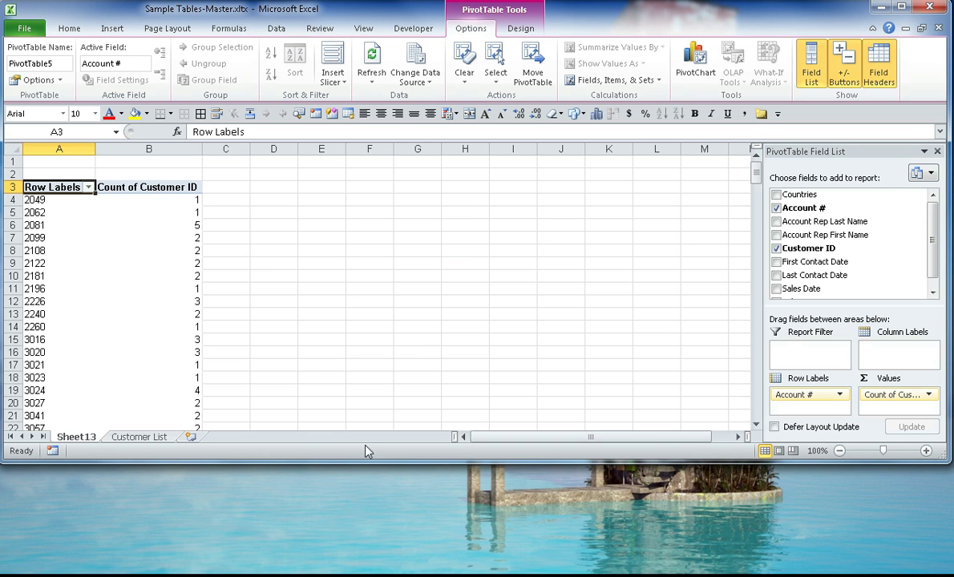
pyautogui.moveTo(377, 461); pyautogui.dragTo(361, 565)
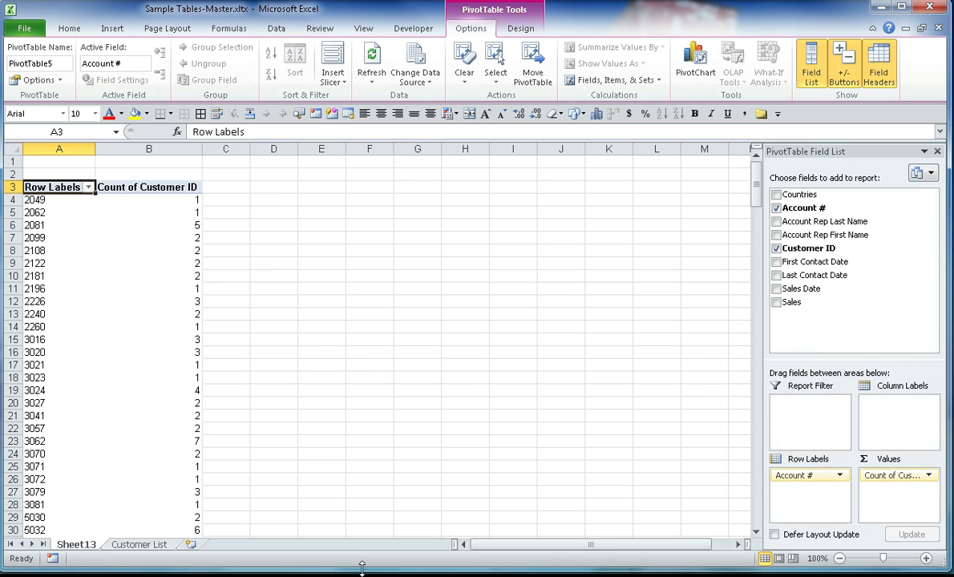
# - Add Countries to the row labels above Account # so the accounts are grouped by country
pyautogui.click(358, 370)
pyautogui.click(145, 300)
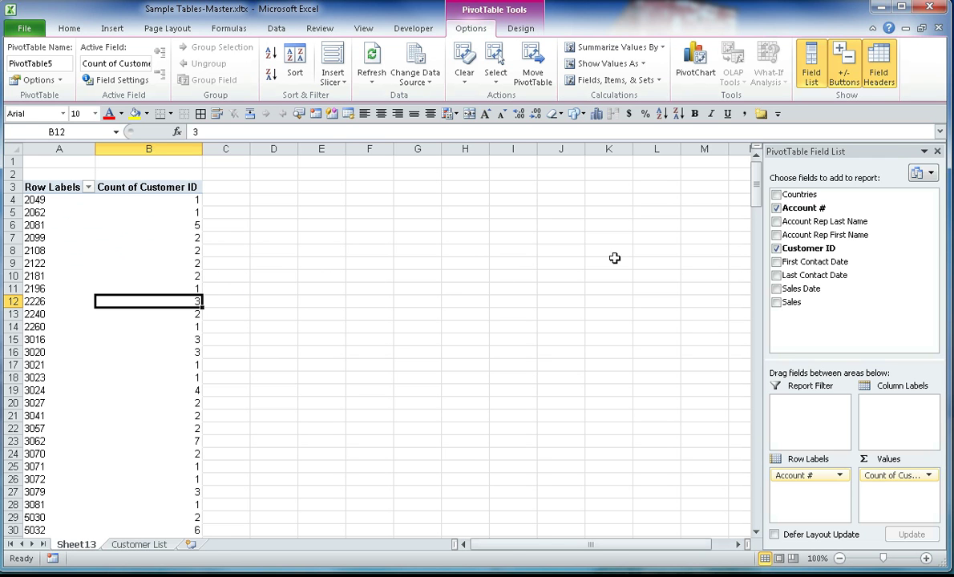
pyautogui.moveTo(794, 201); pyautogui.dragTo(813, 473)
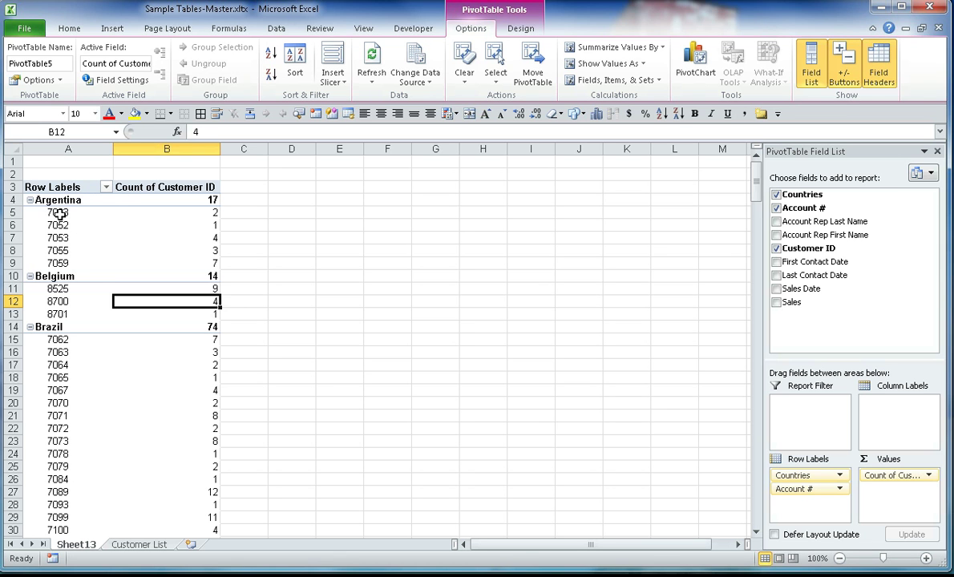
# - Review the account numbers, customer counts and subtotal in the Argentina group
pyautogui.moveTo(60, 213); pyautogui.dragTo(60, 263)
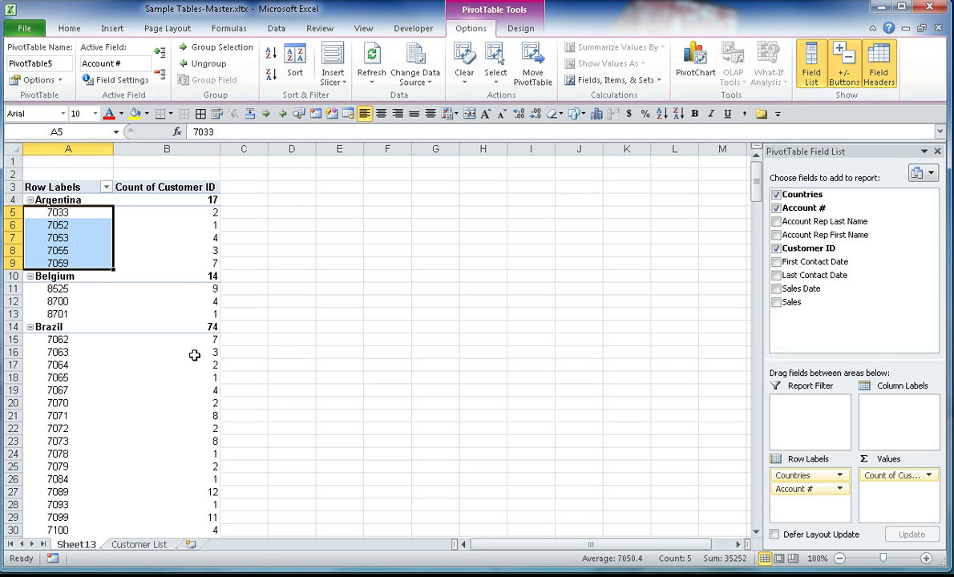
pyautogui.moveTo(207, 263); pyautogui.dragTo(211, 215)
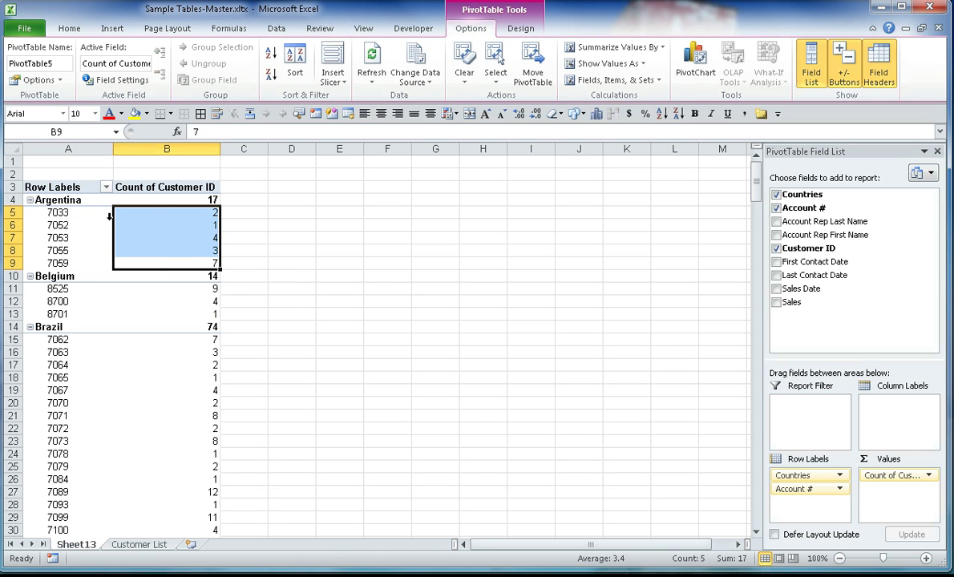
pyautogui.click(160, 199)
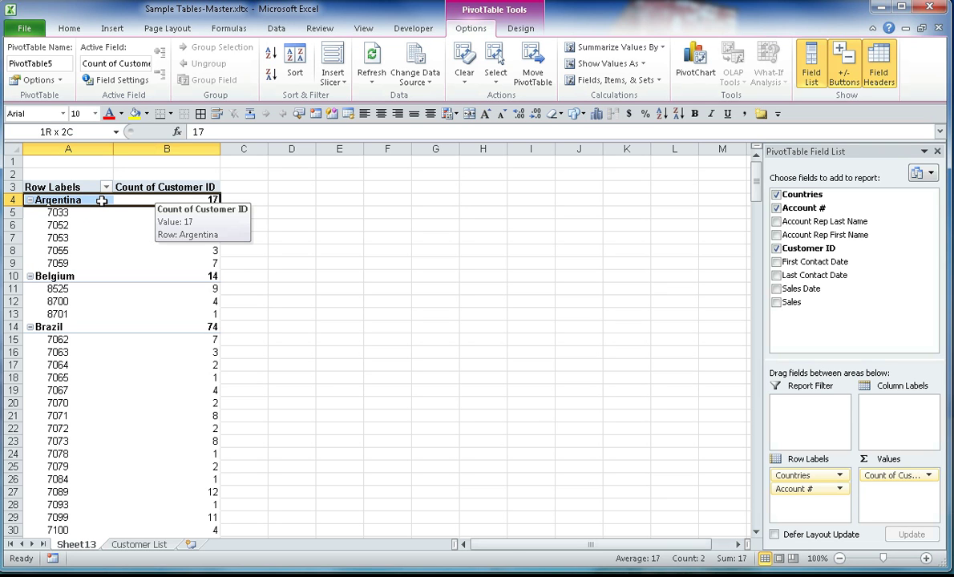
pyautogui.click(103, 201)
pyautogui.click(164, 213)
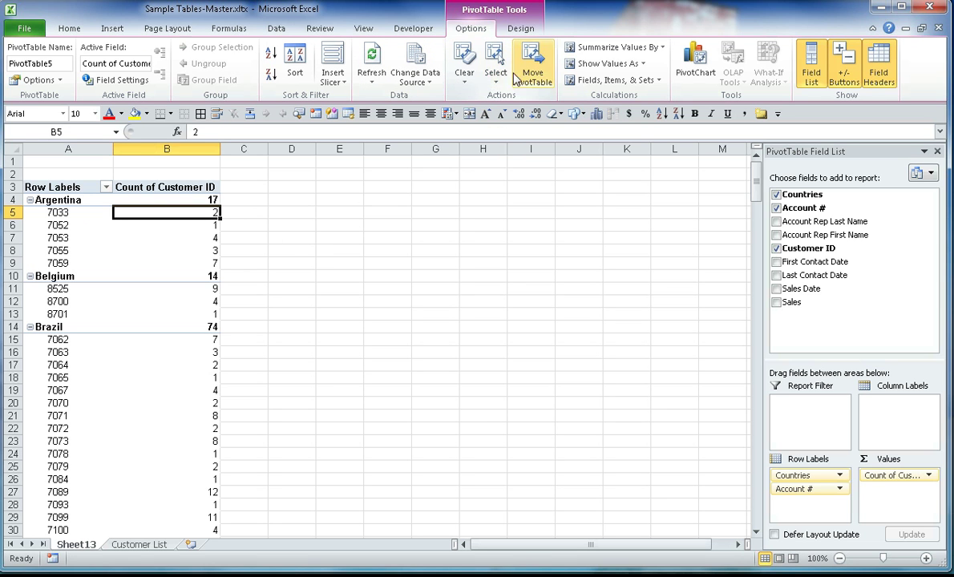
# - Show the PivotTable report in tabular form and hide all of its subtotals
pyautogui.click(521, 29)
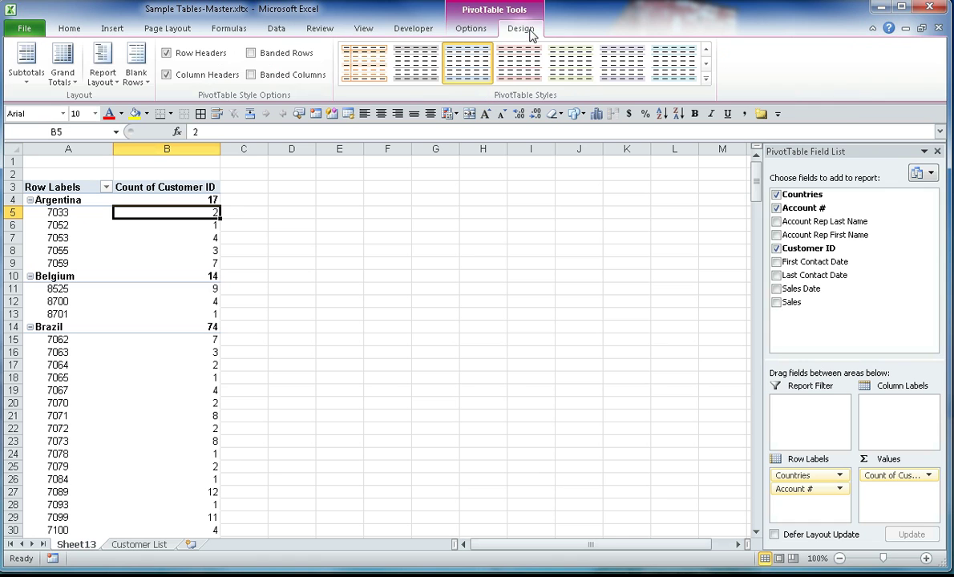
pyautogui.click(113, 83)
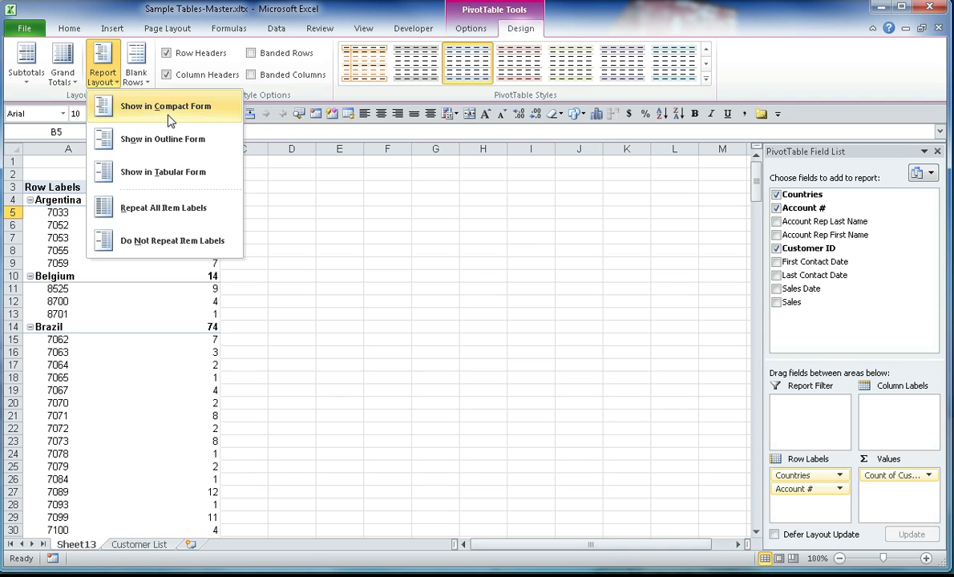
pyautogui.click(158, 177)
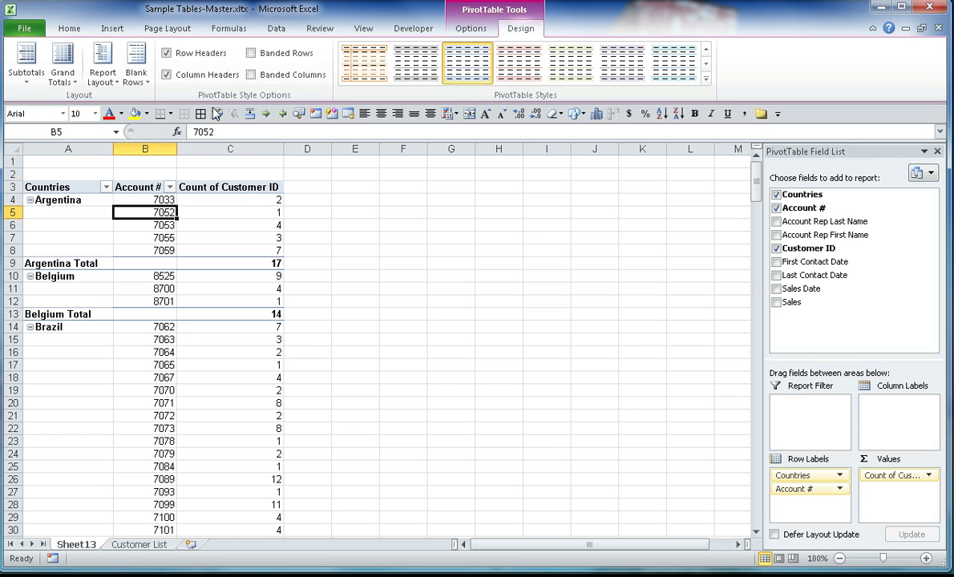
pyautogui.click(28, 80)
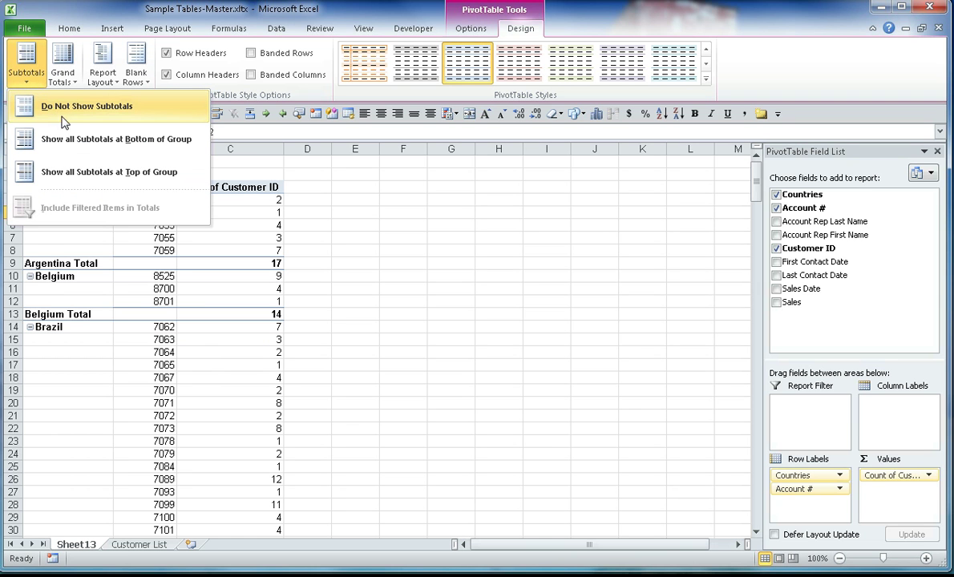
pyautogui.click(53, 112)
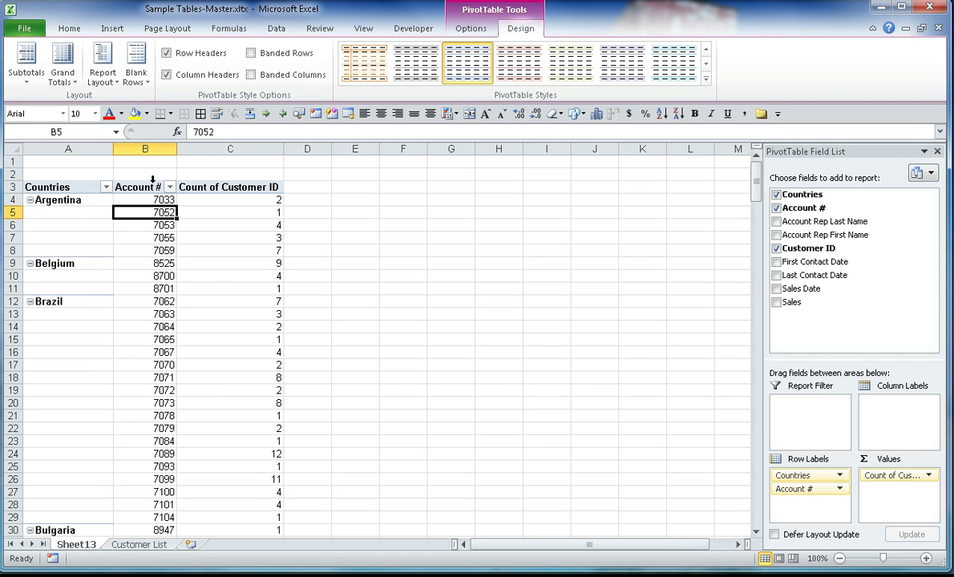
pyautogui.click(75, 83)
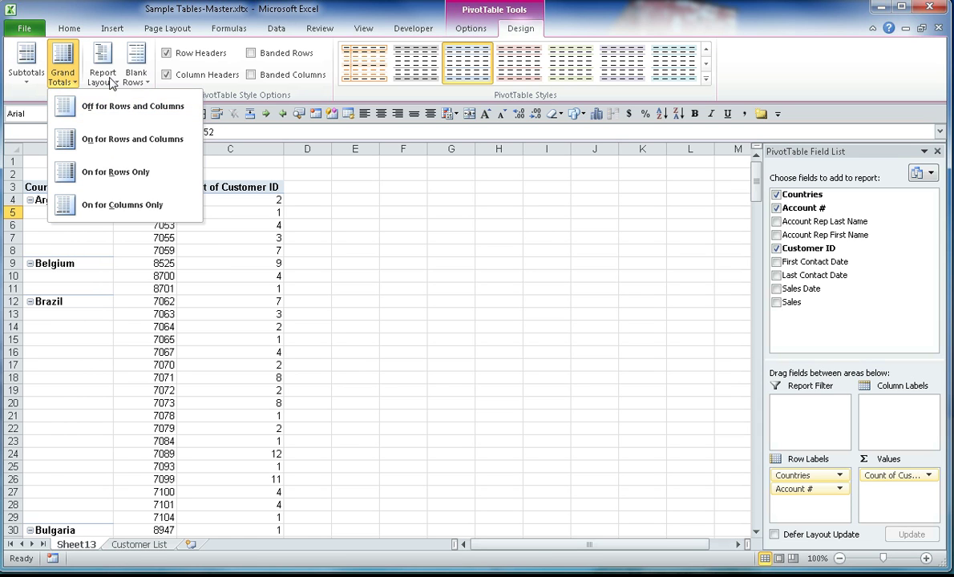
pyautogui.click(138, 77)
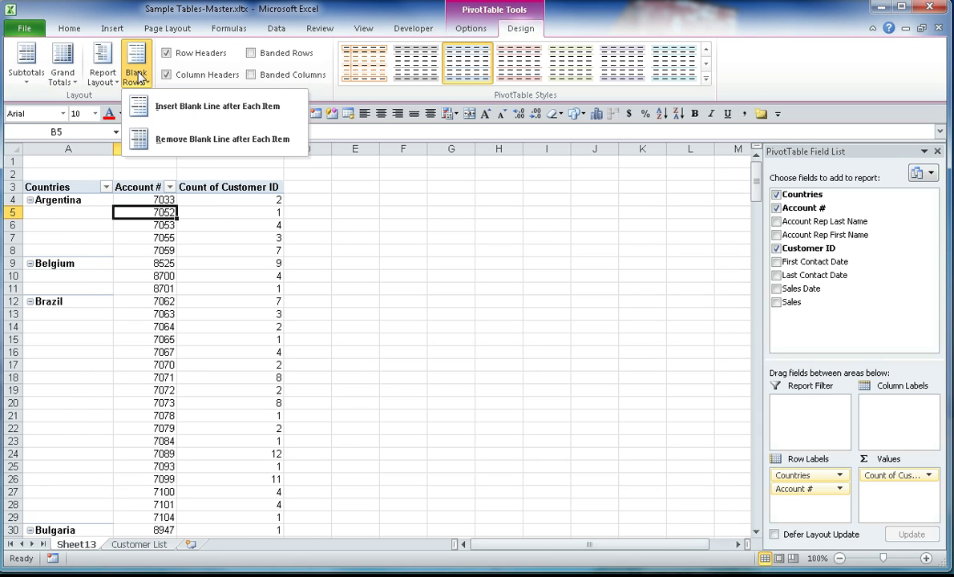
pyautogui.click(139, 74)
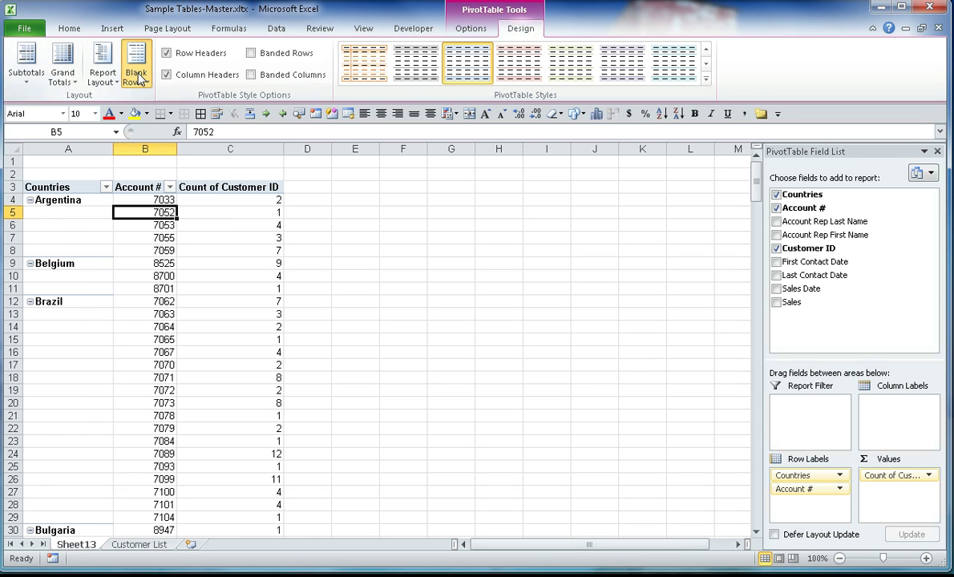
pyautogui.click(705, 78)
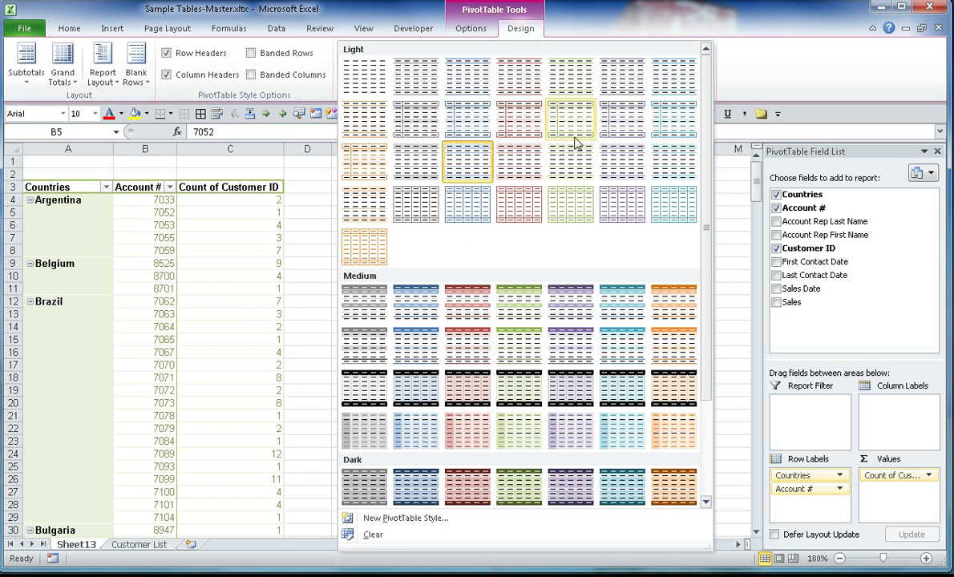
pyautogui.click(320, 172)
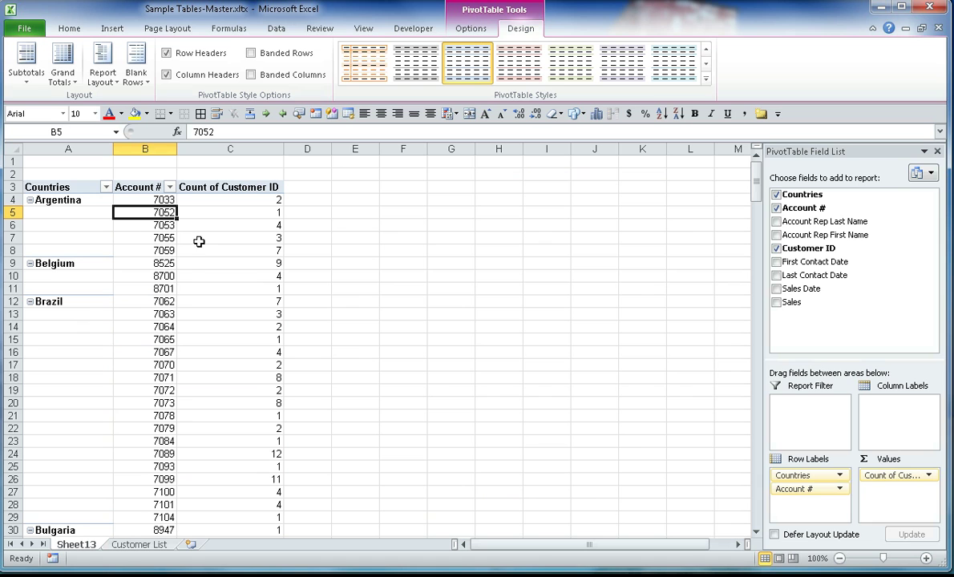
pyautogui.moveTo(68, 200); pyautogui.dragTo(64, 248)
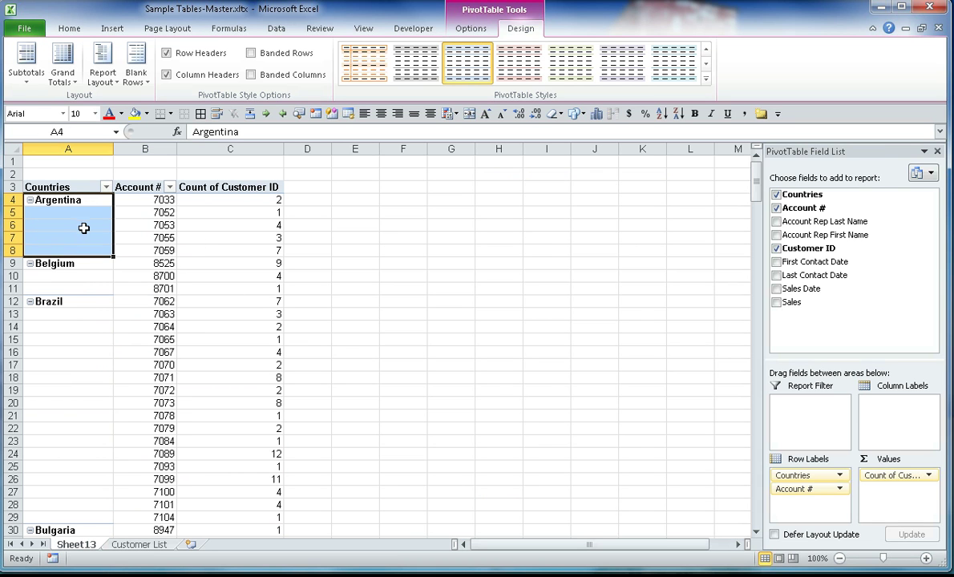
pyautogui.click(88, 200)
pyautogui.moveTo(88, 200); pyautogui.dragTo(80, 249)
pyautogui.click(256, 224)
pyautogui.rightClick(227, 212)
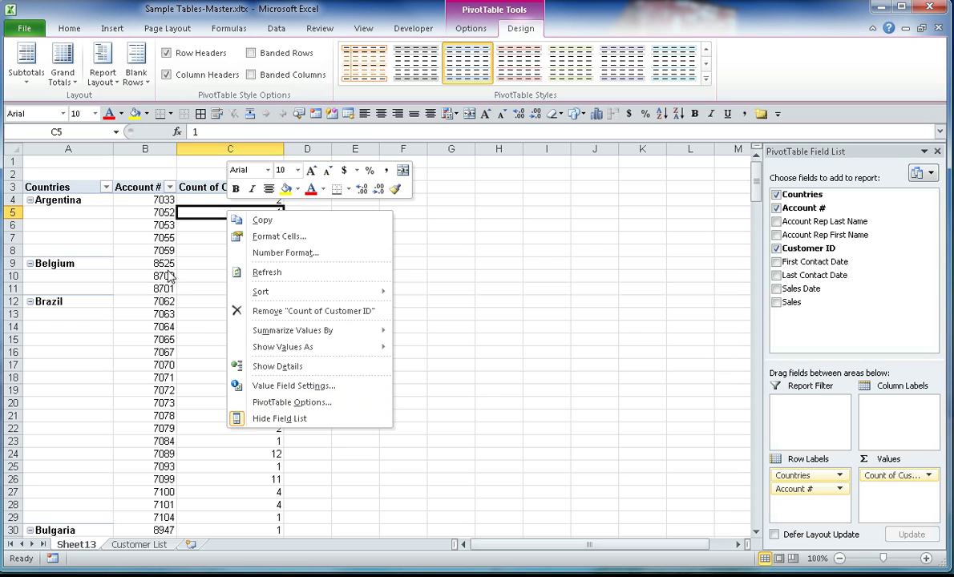
# - Turn on merging and centering of cells with labels in the PivotTable's layout and format options
pyautogui.click(480, 33)
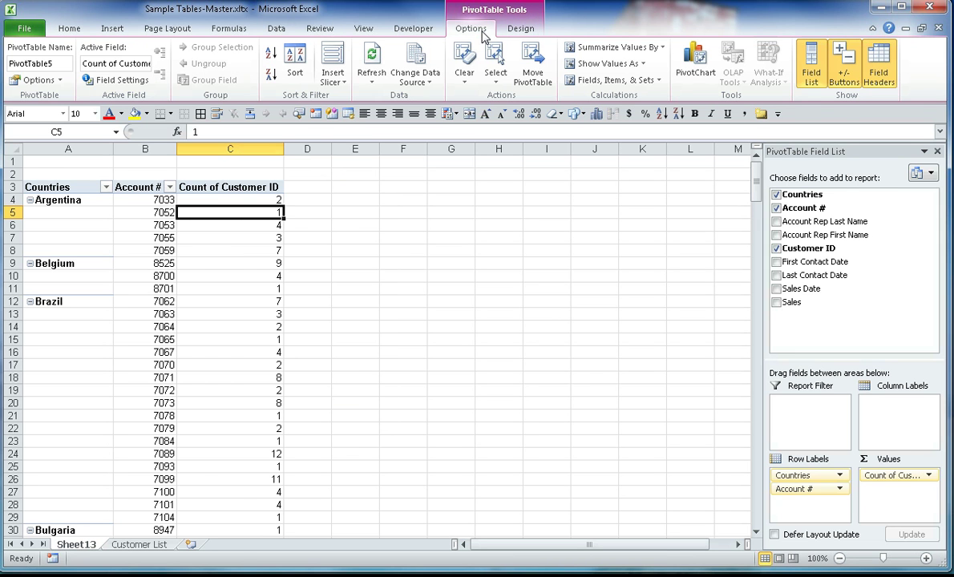
pyautogui.click(38, 80)
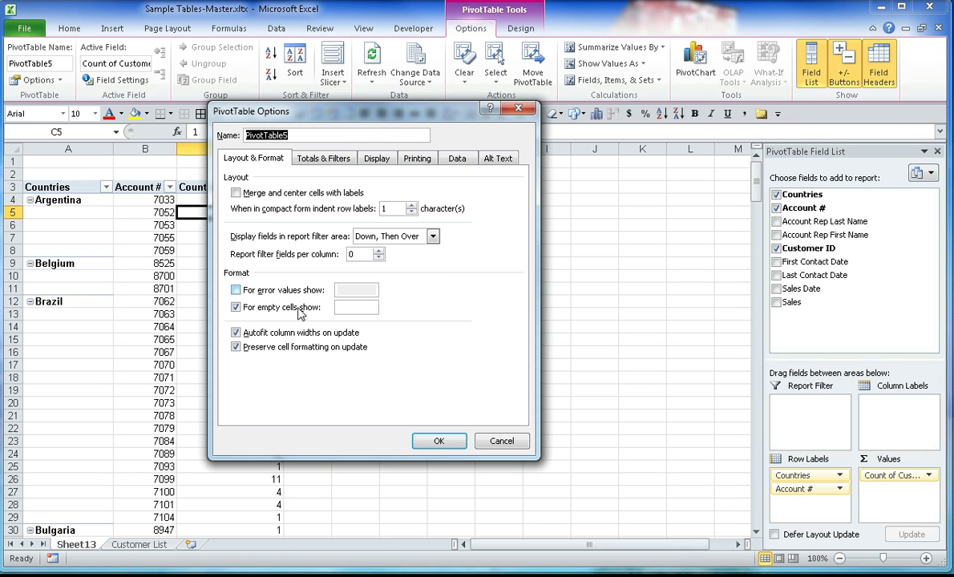
pyautogui.click(250, 195)
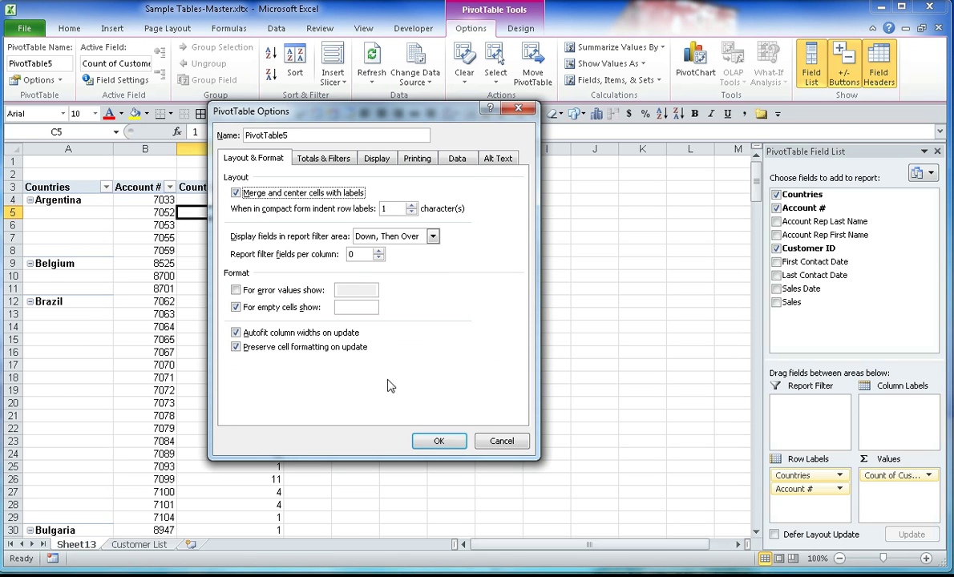
pyautogui.click(435, 442)
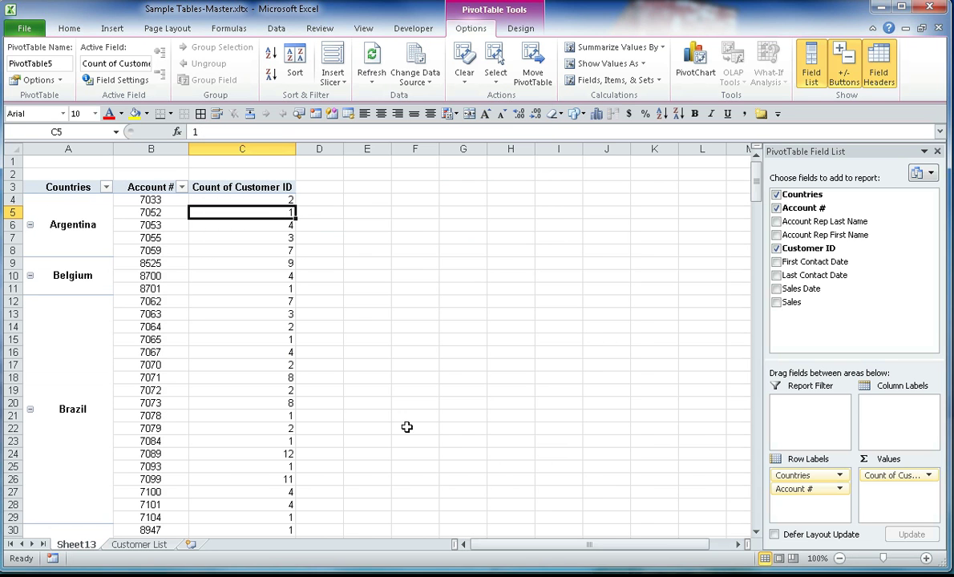
pyautogui.click(60, 228)
pyautogui.click(81, 354)
pyautogui.scroll(-1, 84, 353)
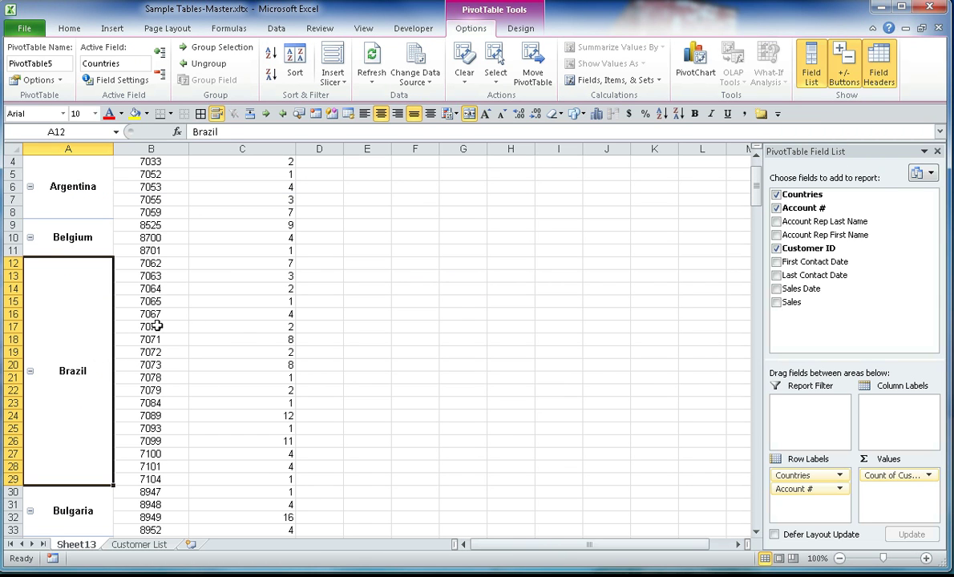
pyautogui.moveTo(246, 329)
pyautogui.scroll(1, 245, 329)
pyautogui.scroll(-1, 243, 329)
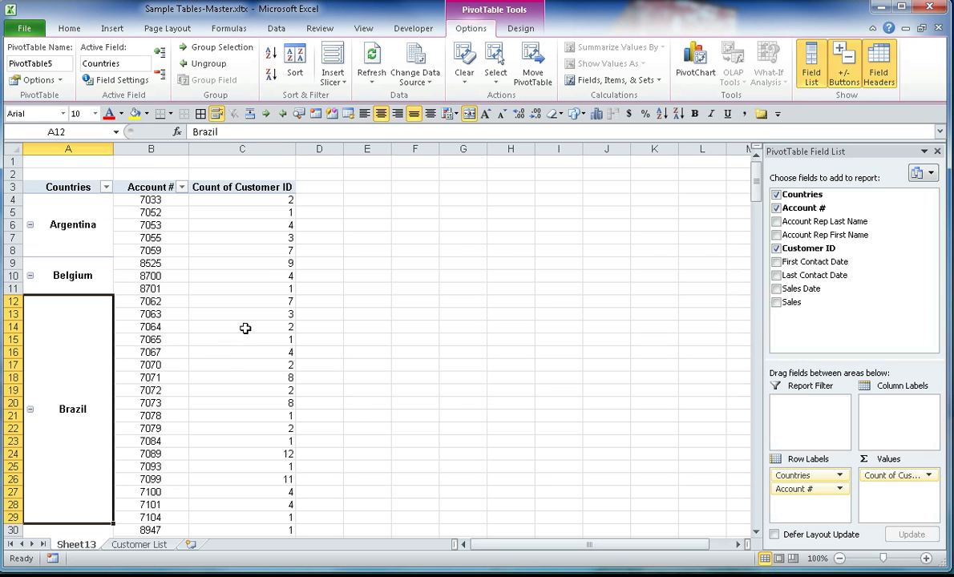
# - Apply all borders to the entire PivotTable, from the header row through the Grand Total row
pyautogui.scroll(1, 111, 332)
pyautogui.moveTo(251, 187); pyautogui.dragTo(181, 483)
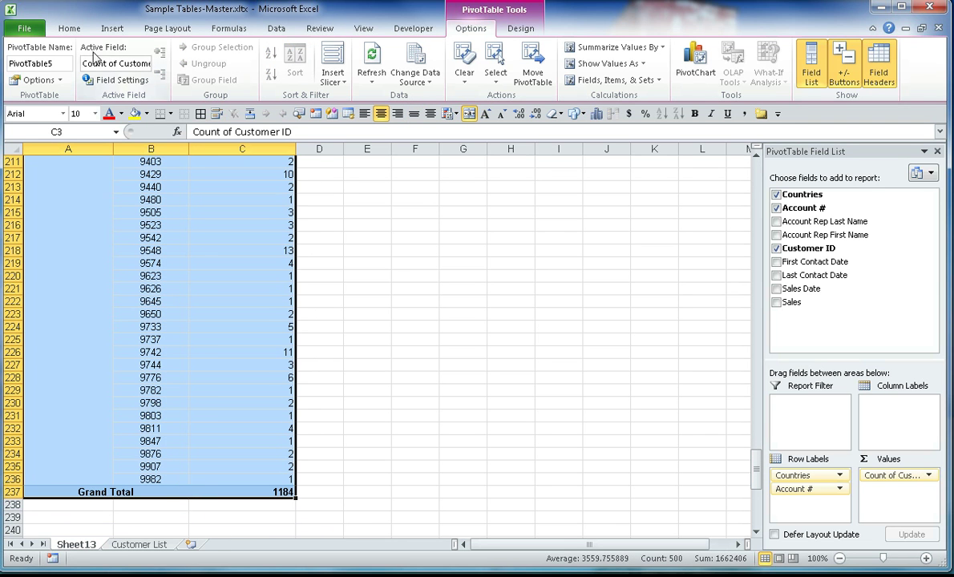
pyautogui.click(72, 29)
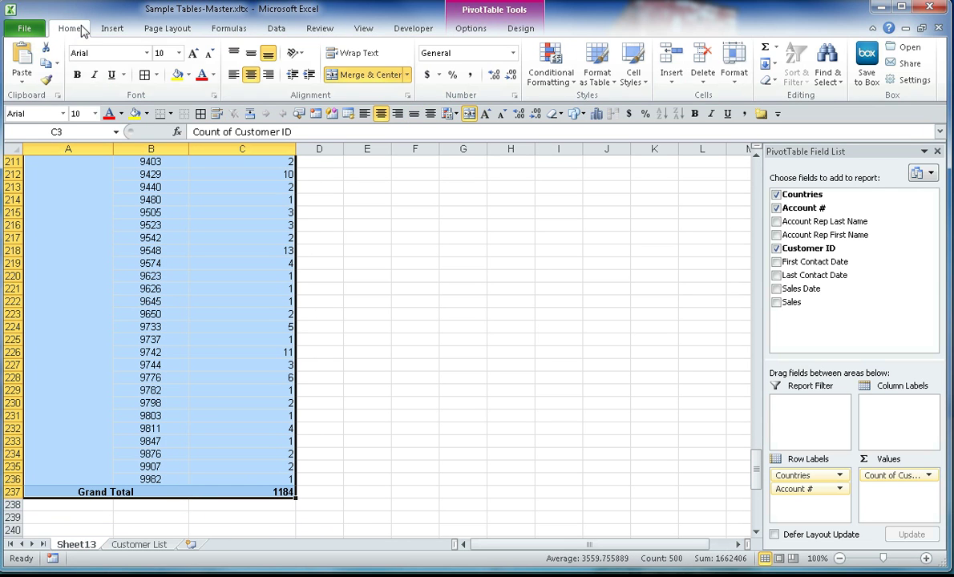
pyautogui.click(156, 75)
pyautogui.click(158, 194)
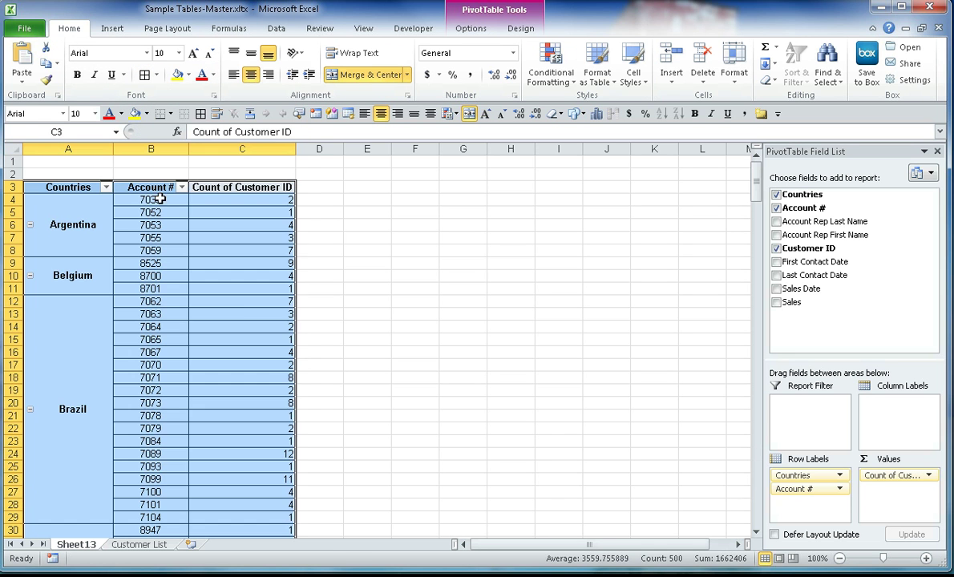
pyautogui.click(372, 302)
pyautogui.scroll(-2, 97, 237)
pyautogui.scroll(2, 97, 238)
# - Examine the accounts in the Belgium group and the customer counts for Belgium and Brazil
pyautogui.click(243, 228)
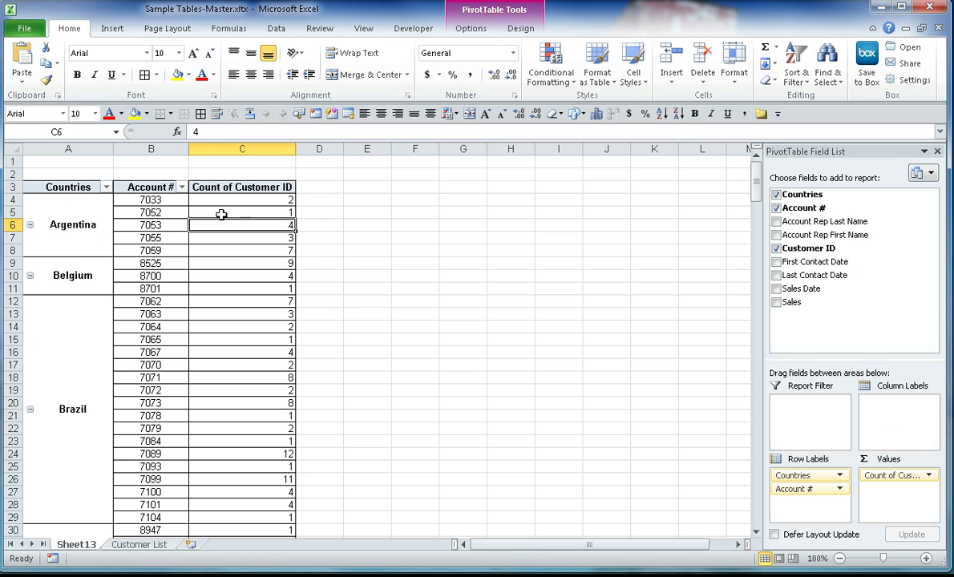
pyautogui.click(89, 206)
pyautogui.click(85, 278)
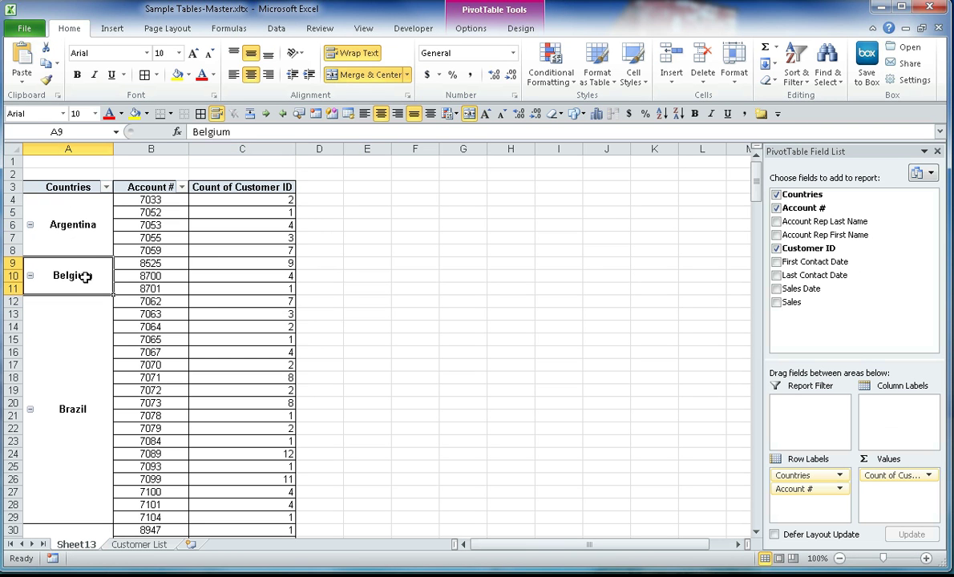
pyautogui.moveTo(85, 278); pyautogui.dragTo(201, 272)
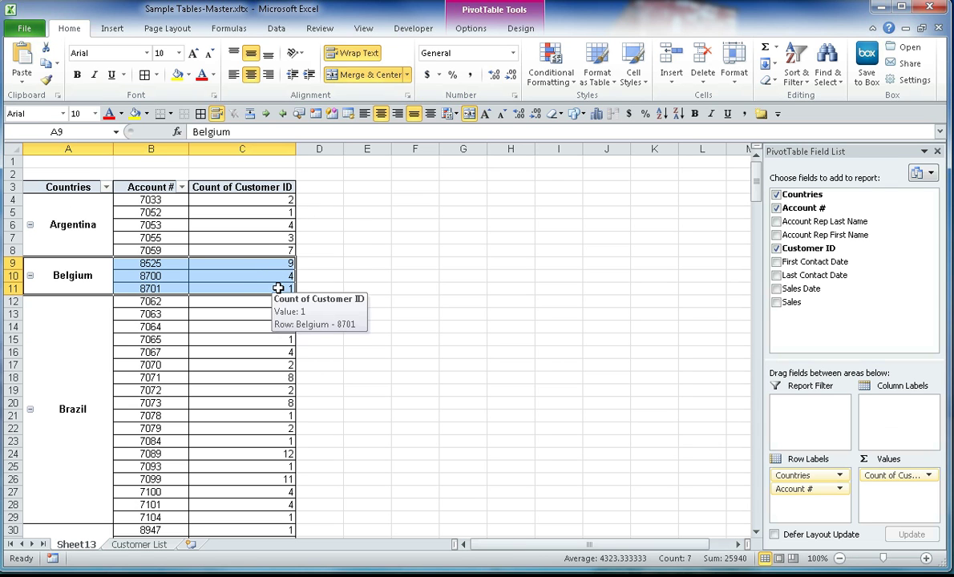
pyautogui.moveTo(276, 265); pyautogui.dragTo(273, 294)
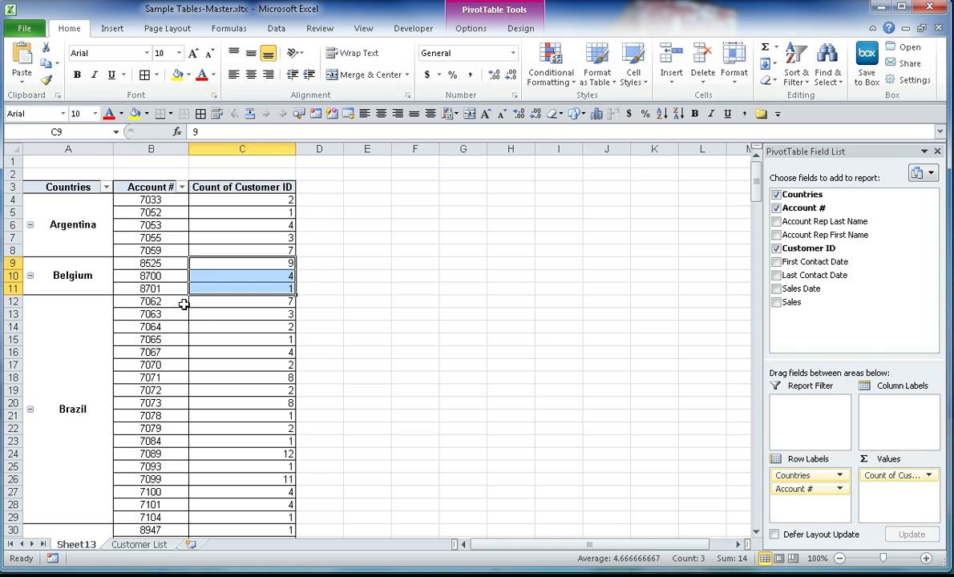
pyautogui.moveTo(199, 303); pyautogui.dragTo(316, 519)
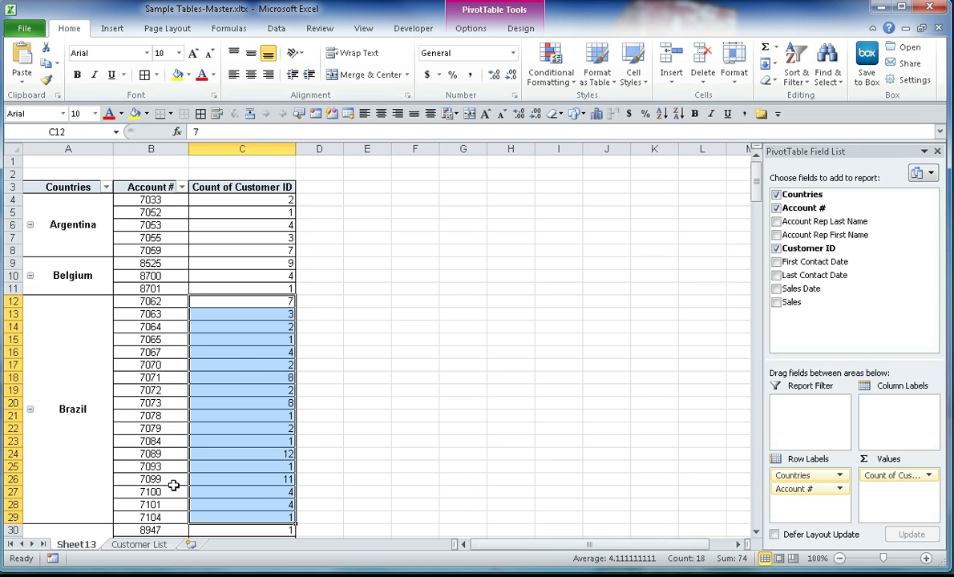
pyautogui.click(490, 290)
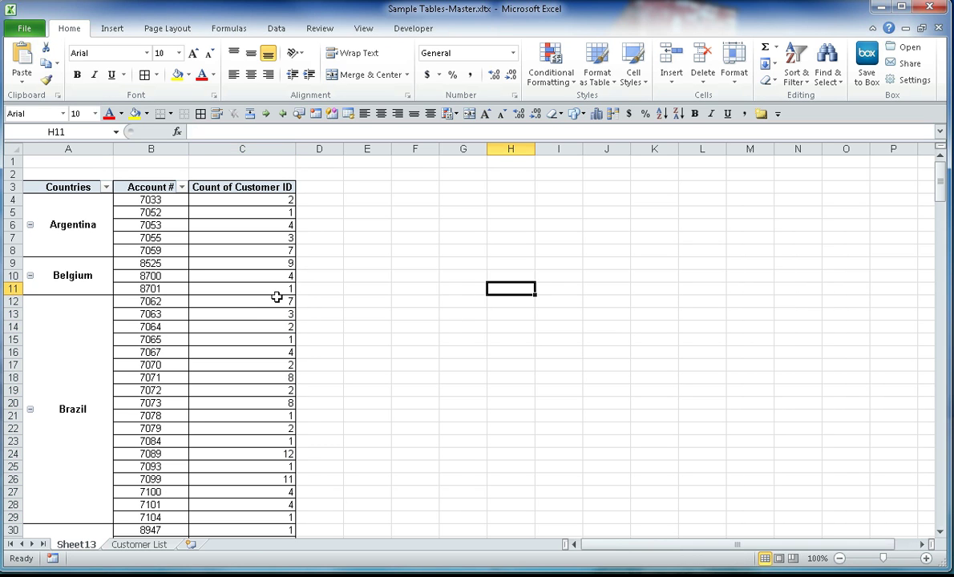
# - Show all PivotTable subtotals at the bottom of each country group
pyautogui.click(120, 214)
pyautogui.click(521, 28)
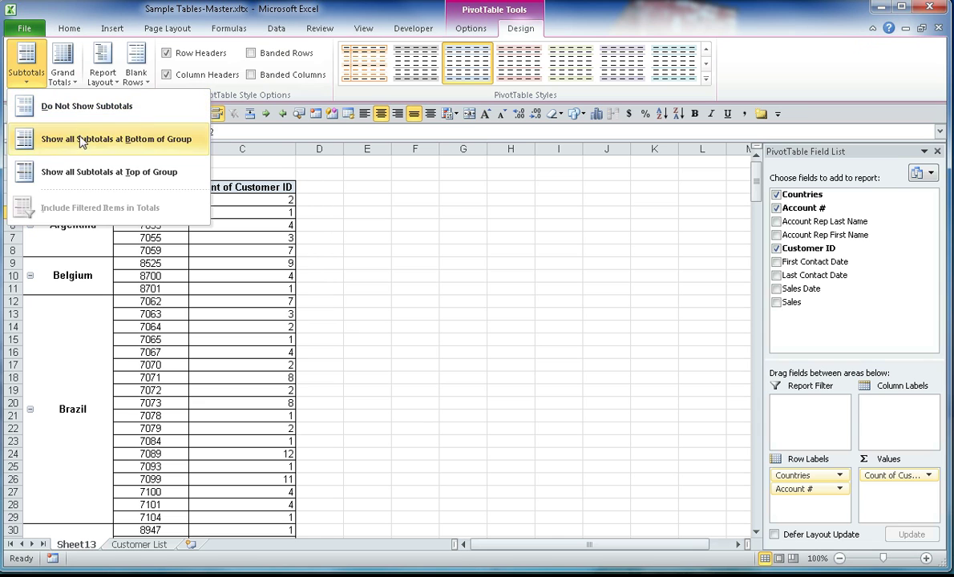
pyautogui.click(71, 140)
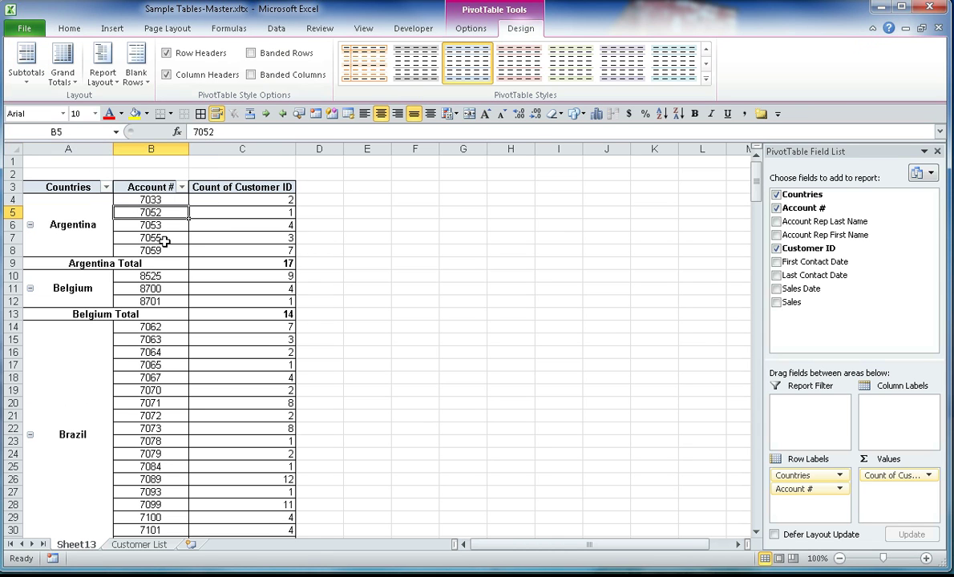
# - Apply the blue PivotTable style from the second row of the Medium styles
pyautogui.click(254, 248)
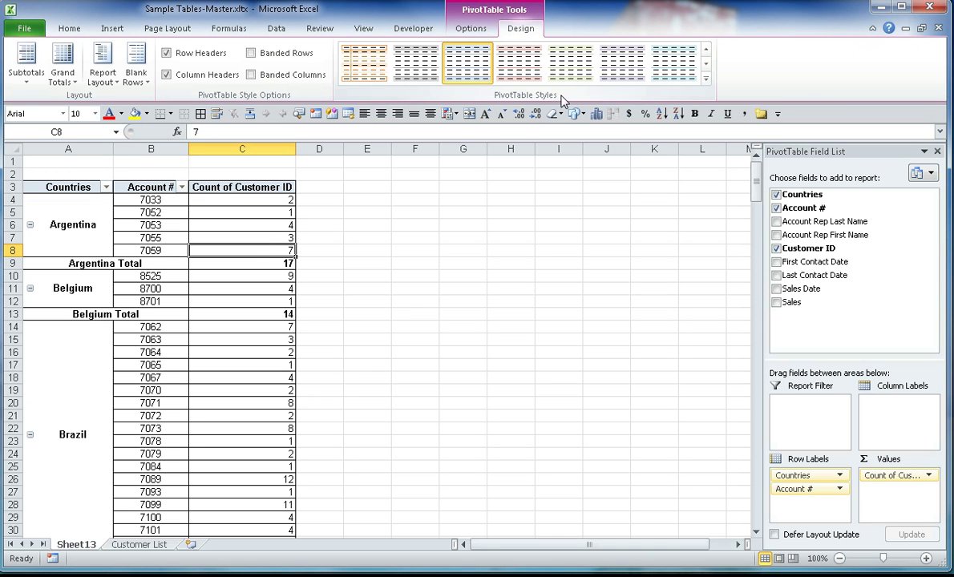
pyautogui.click(707, 80)
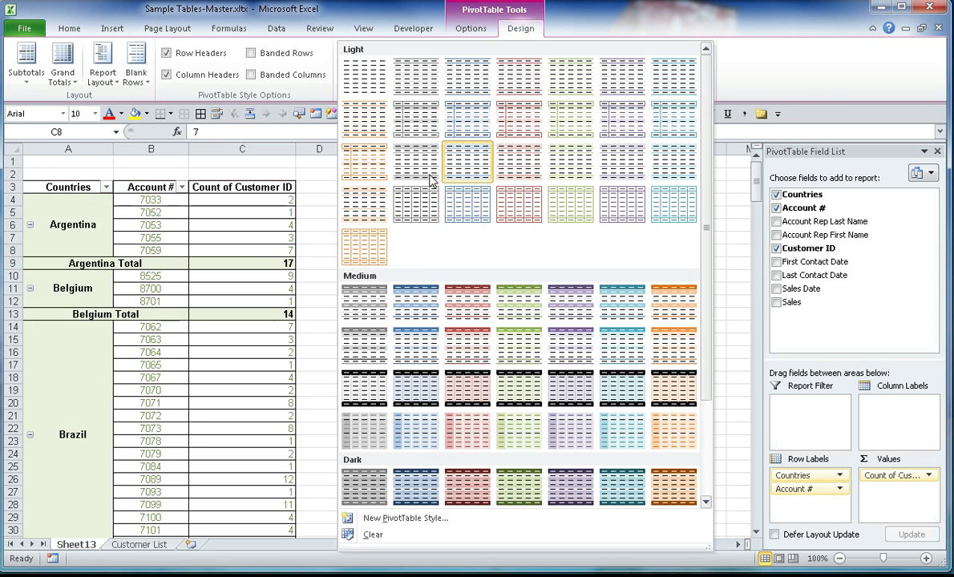
pyautogui.click(417, 342)
pyautogui.click(301, 289)
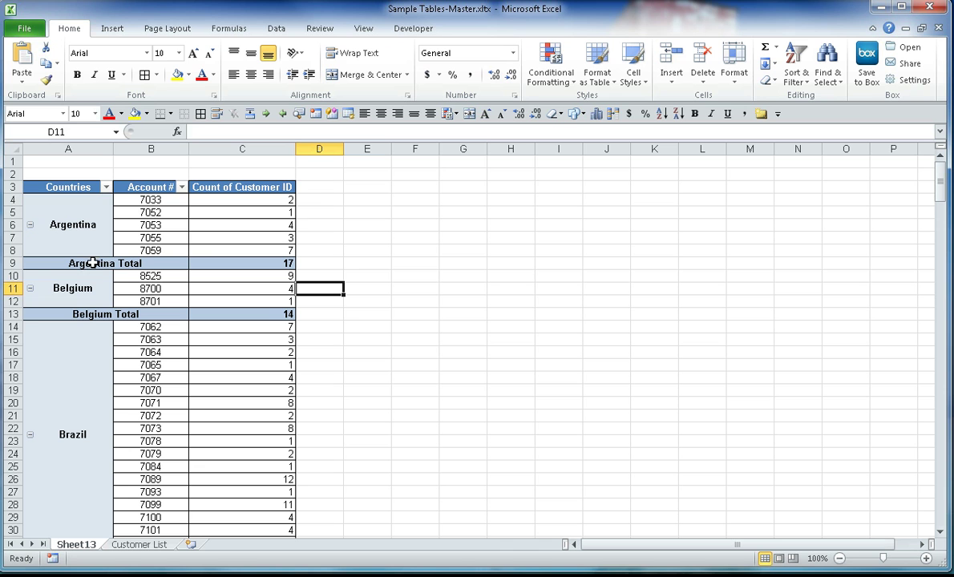
# - Examine the Argentina accounts, the country subtotal rows and the groups further down the formatted PivotTable
pyautogui.moveTo(55, 222); pyautogui.dragTo(234, 230)
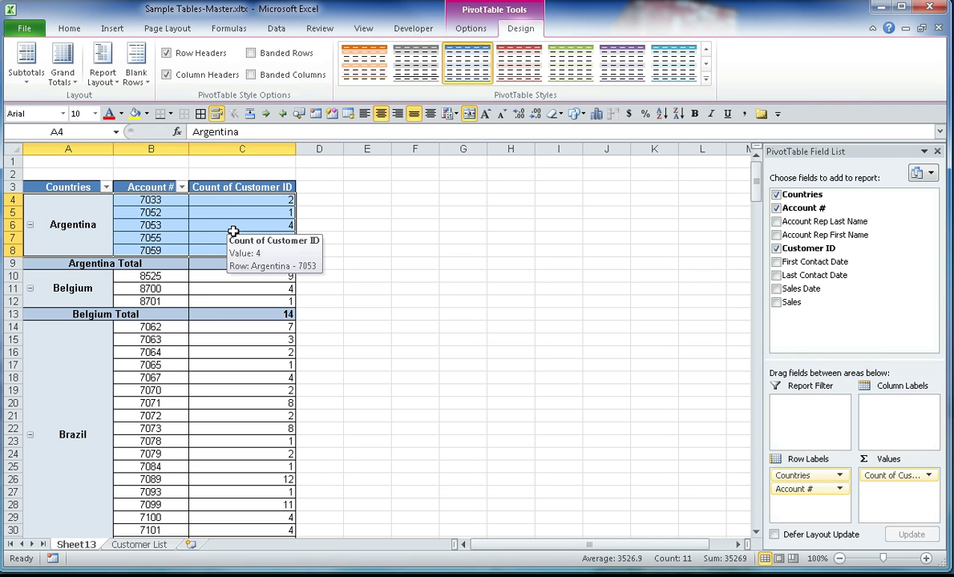
pyautogui.moveTo(140, 263); pyautogui.dragTo(220, 258)
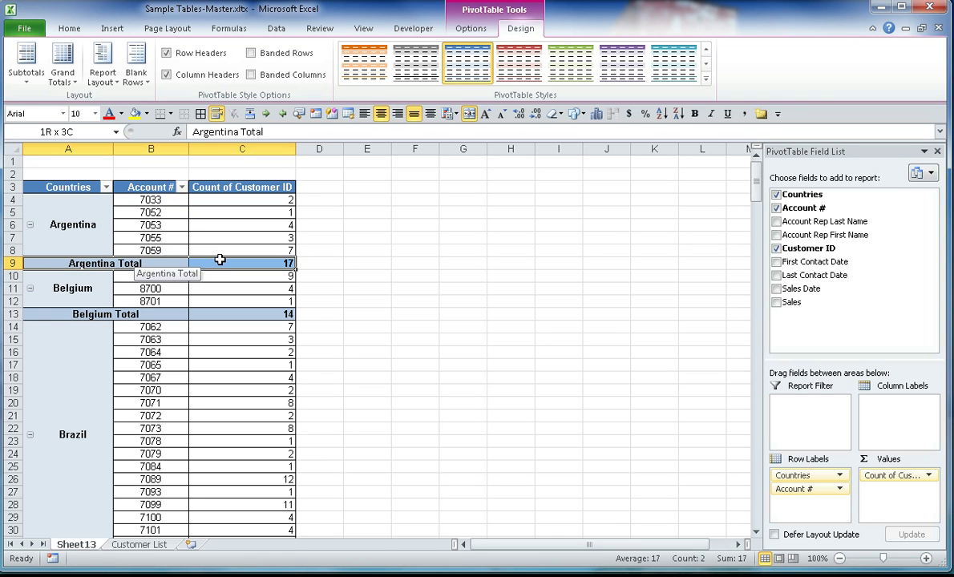
pyautogui.click(221, 259)
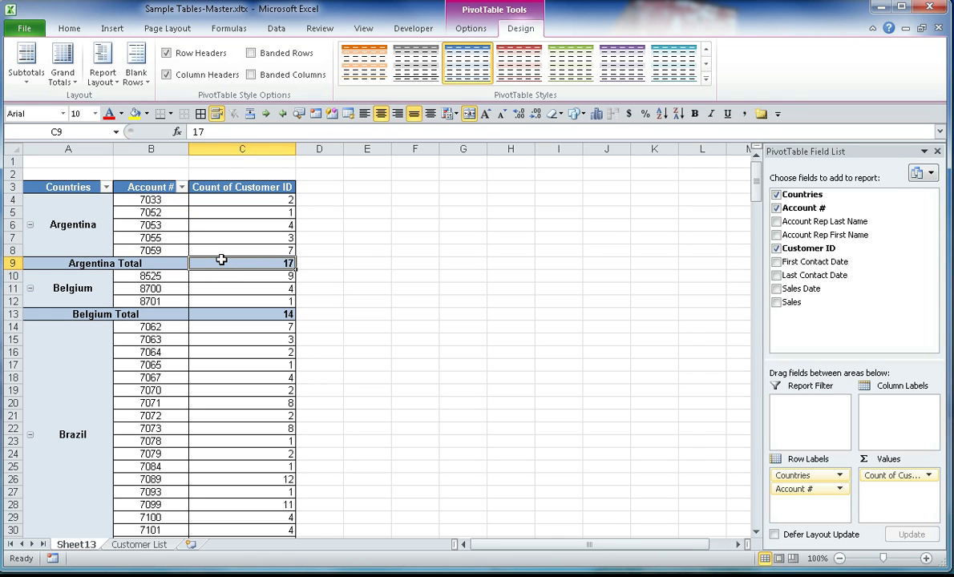
pyautogui.click(145, 263)
pyautogui.moveTo(145, 263); pyautogui.dragTo(193, 261)
pyautogui.click(159, 311)
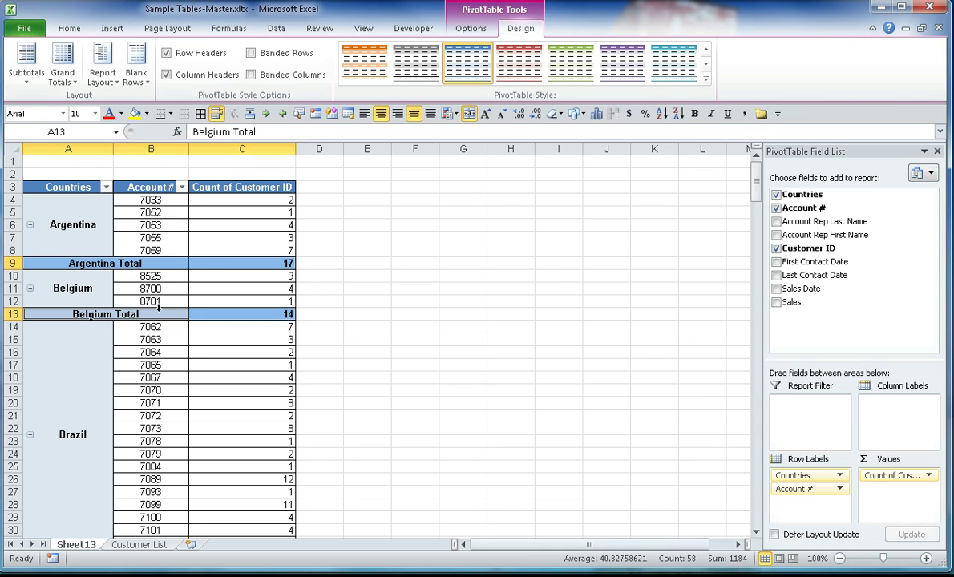
pyautogui.click(390, 313)
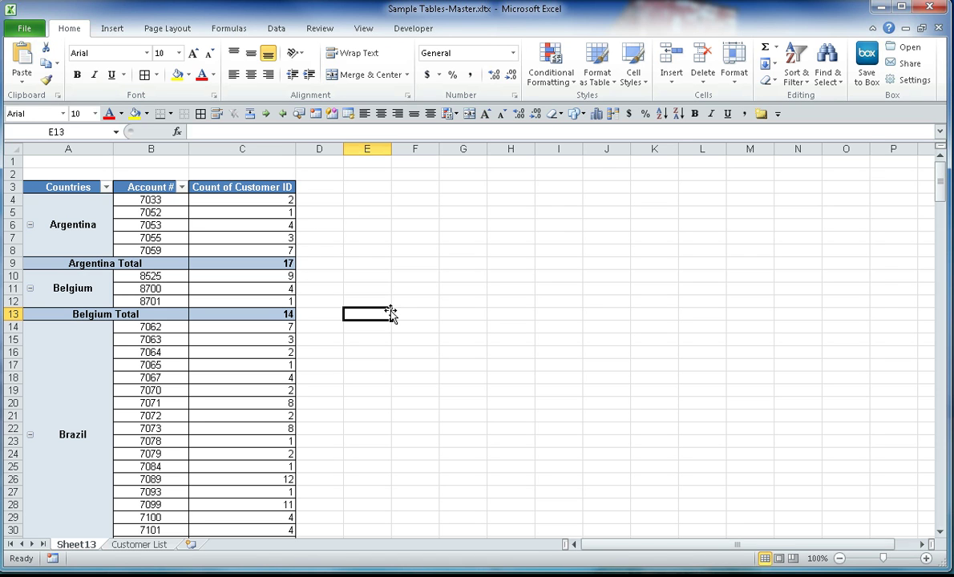
pyautogui.click(234, 336)
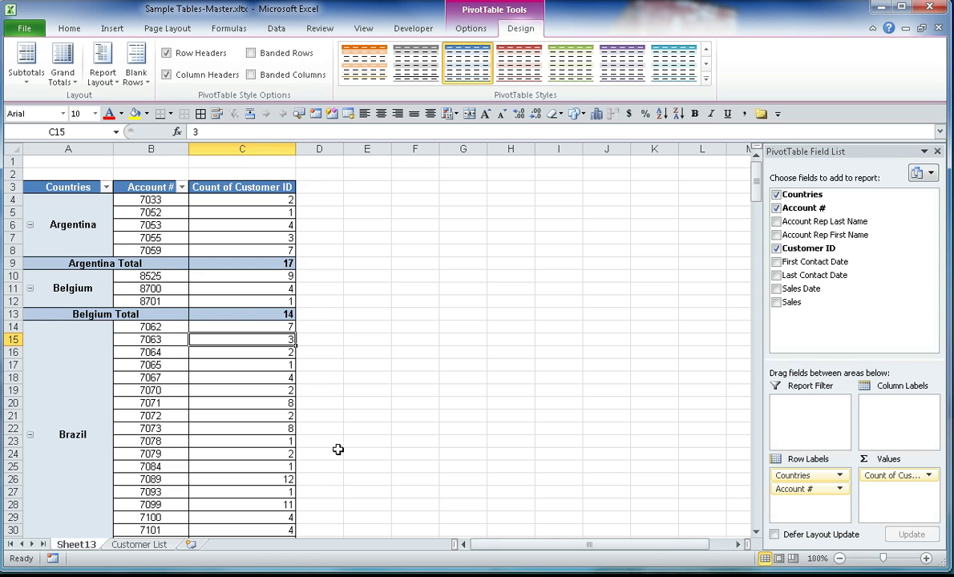
pyautogui.scroll(-3, 337, 449)
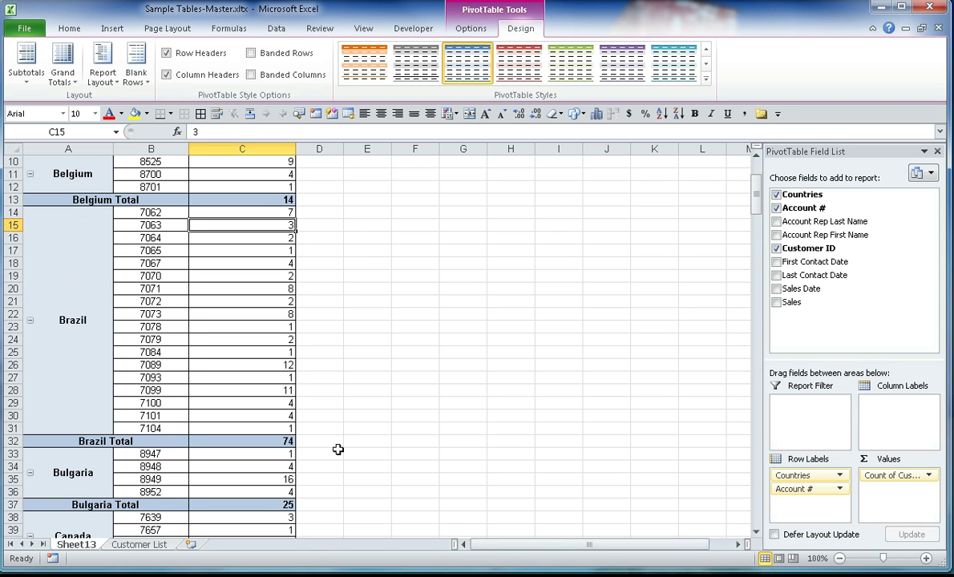